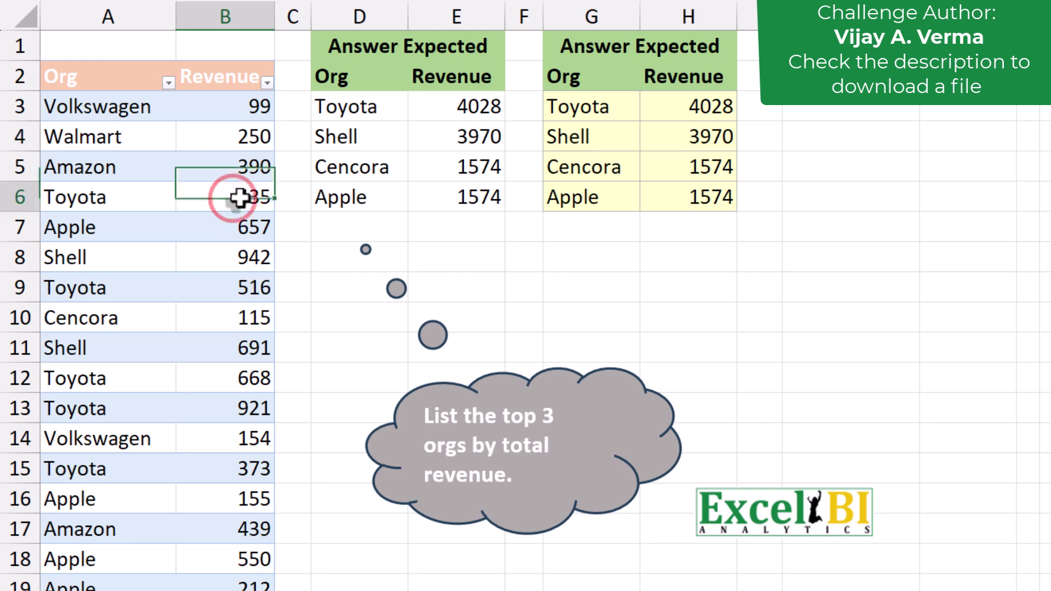
# Enter test revenues of 9999 for Apple (B7), 66666 for Cencora (B10) and 1111111 for Toyota (B15)
pyautogui.click(240, 229)
pyautogui.write('9999')
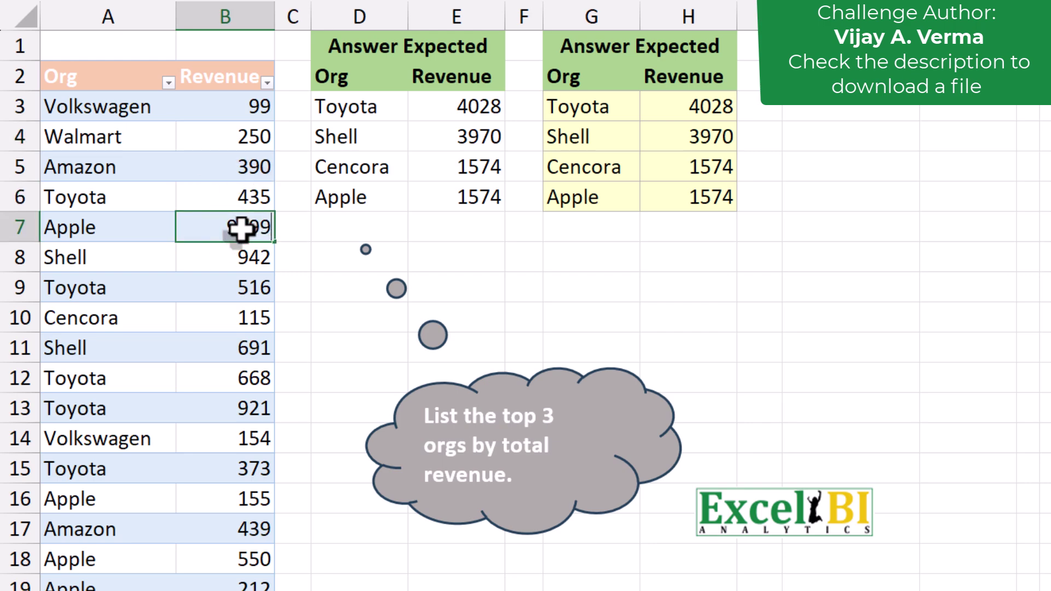
pyautogui.press('Return')
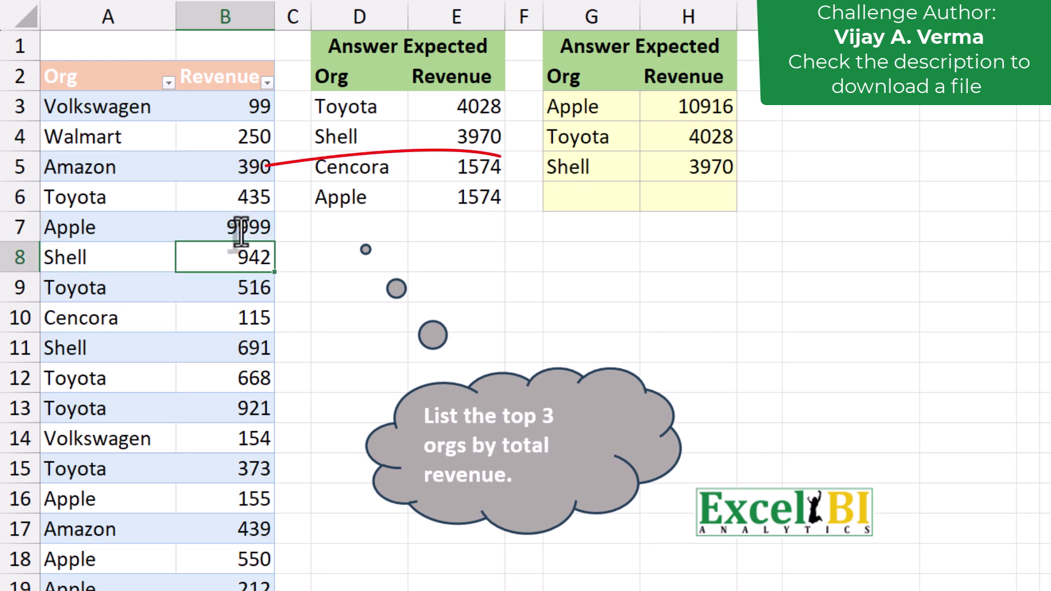
pyautogui.click(238, 311)
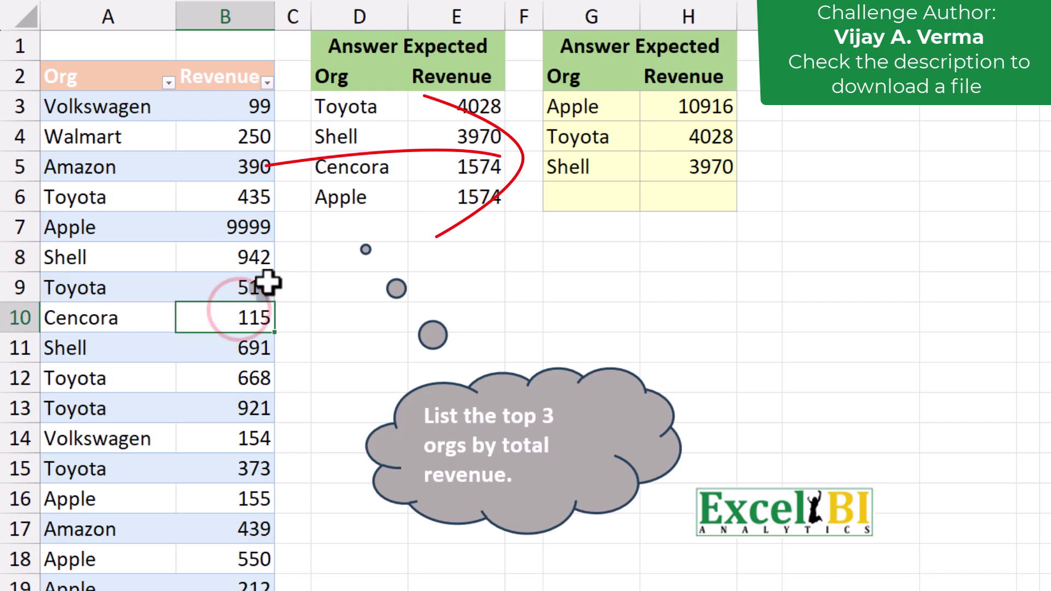
pyautogui.write('66666')
pyautogui.press('Return')
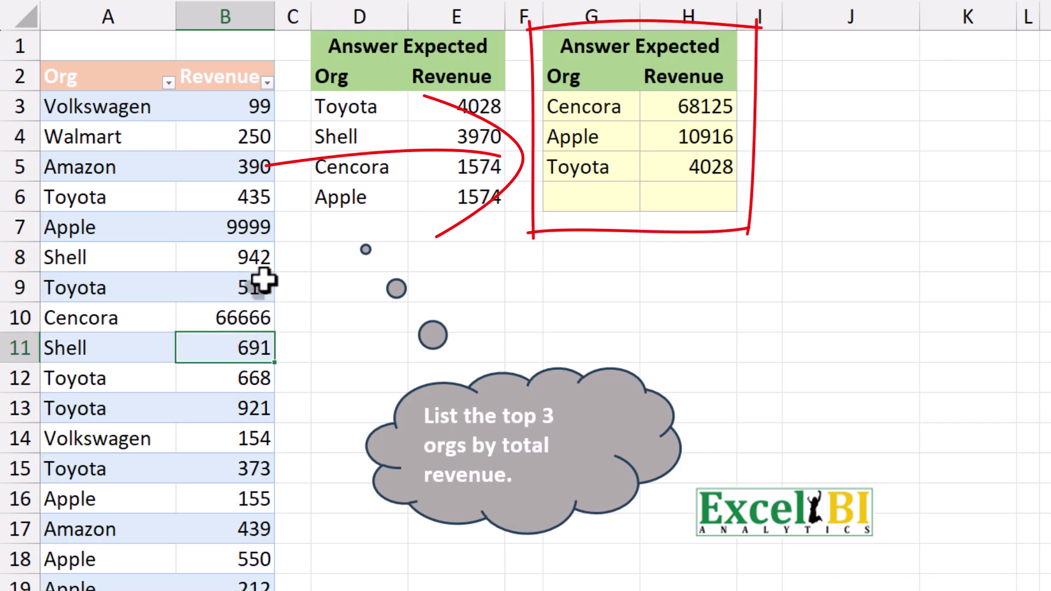
pyautogui.click(277, 462)
pyautogui.click(251, 459)
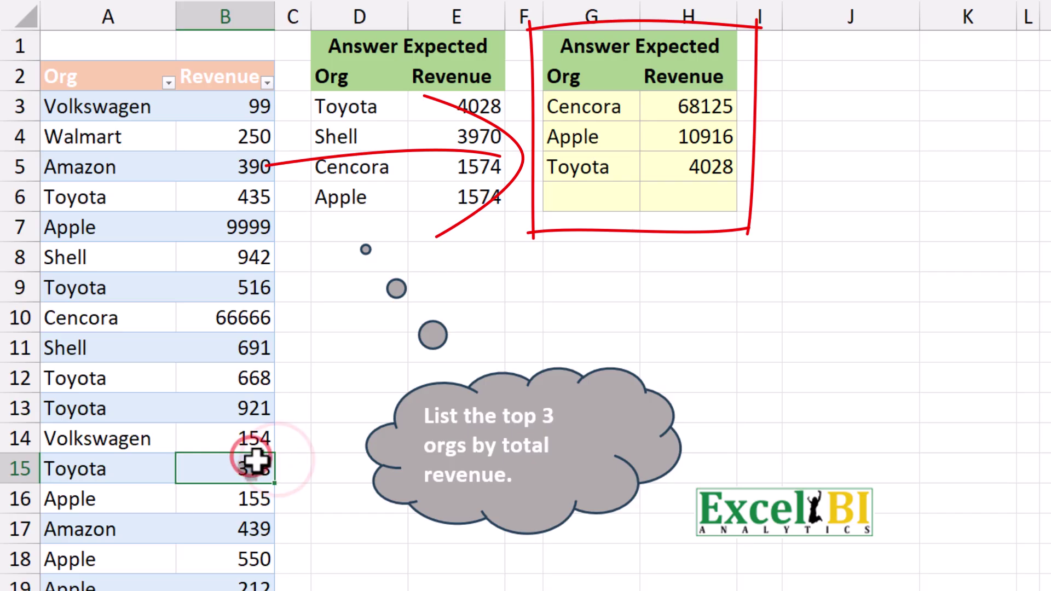
pyautogui.press('BackSpace')
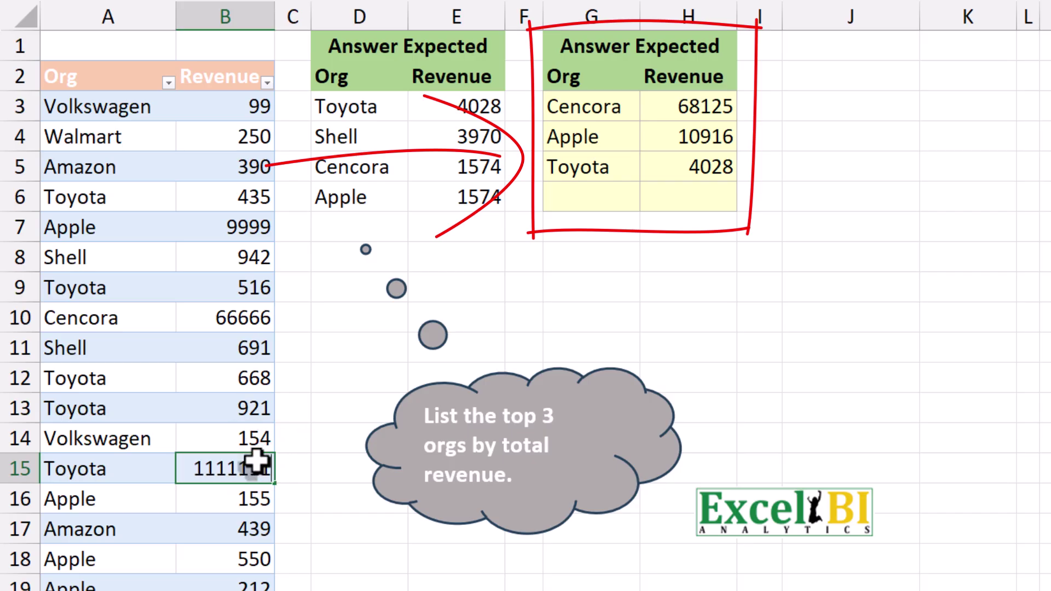
pyautogui.write('1111111')
pyautogui.press('Return')
pyautogui.click(231, 189)
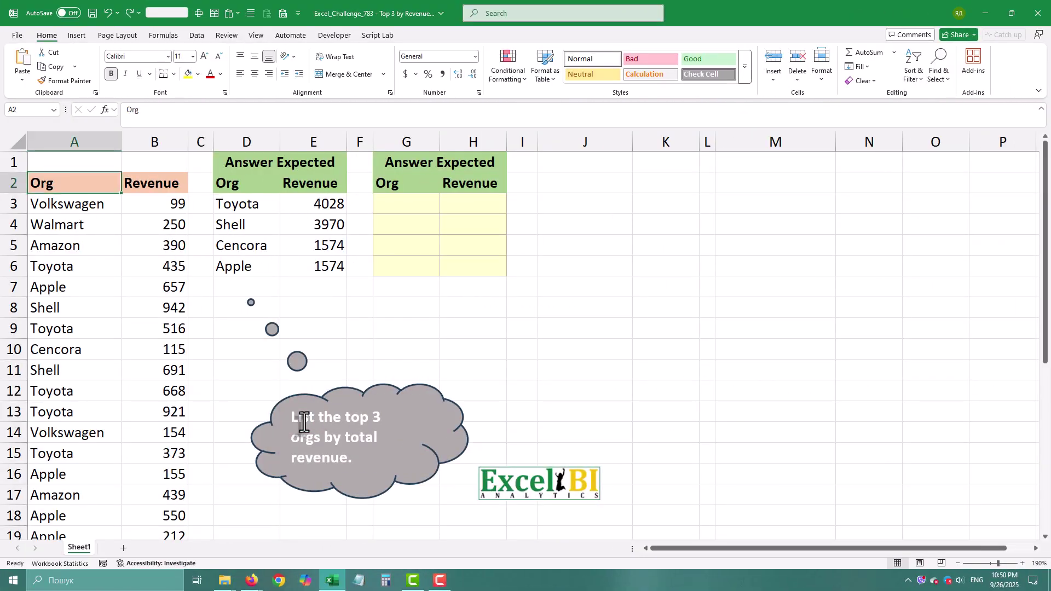
pyautogui.moveTo(304, 422); pyautogui.dragTo(370, 418)
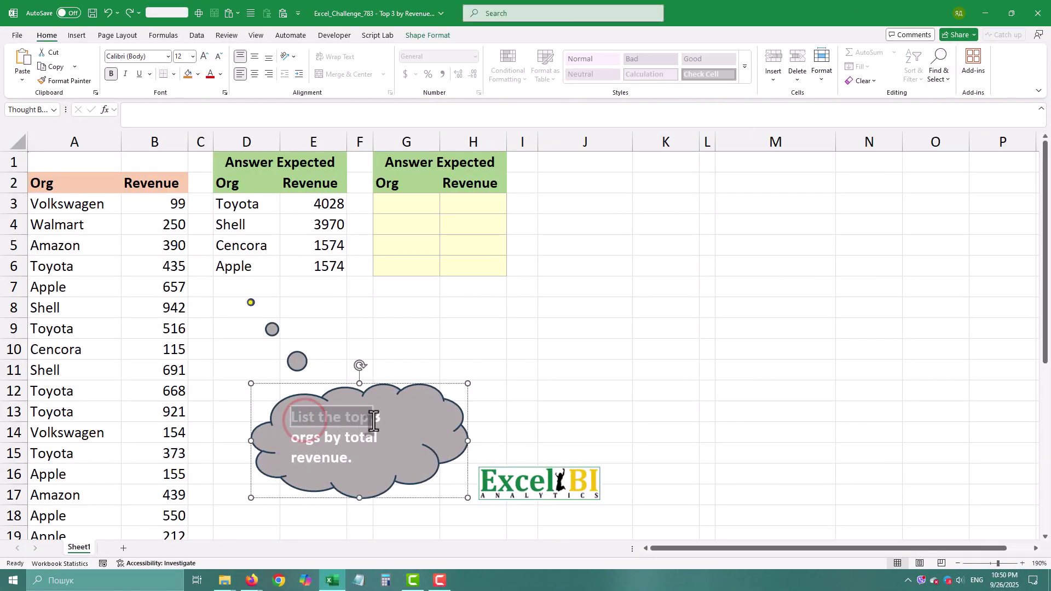
pyautogui.click(314, 450)
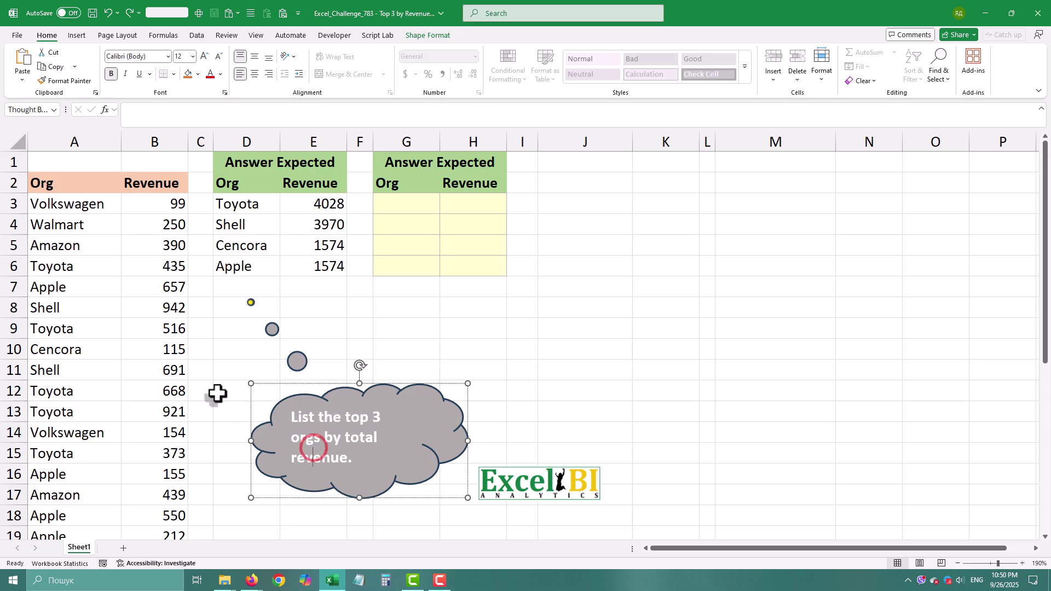
pyautogui.click(72, 178)
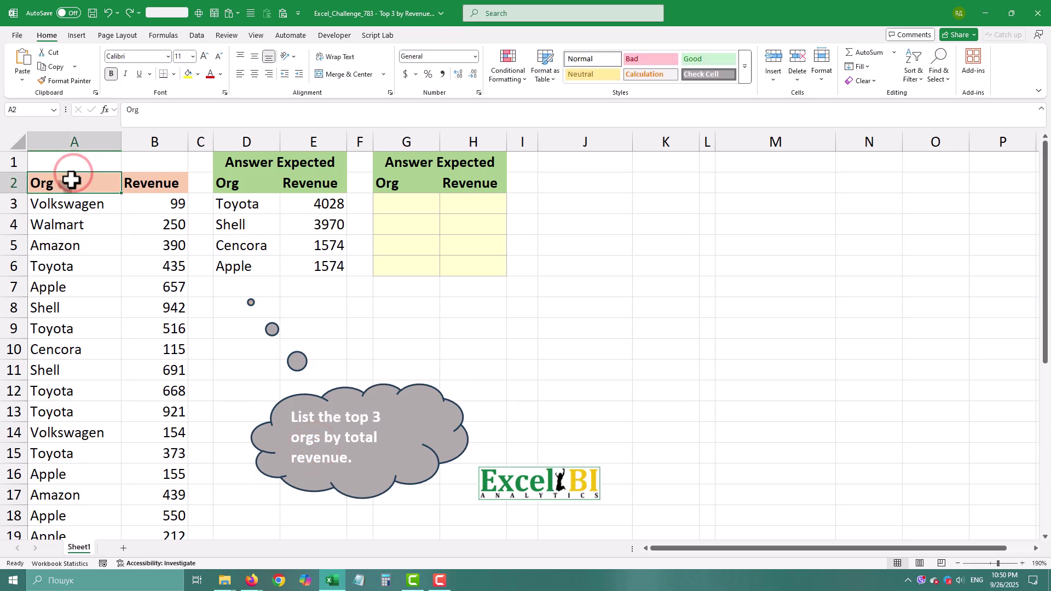
pyautogui.click(136, 184)
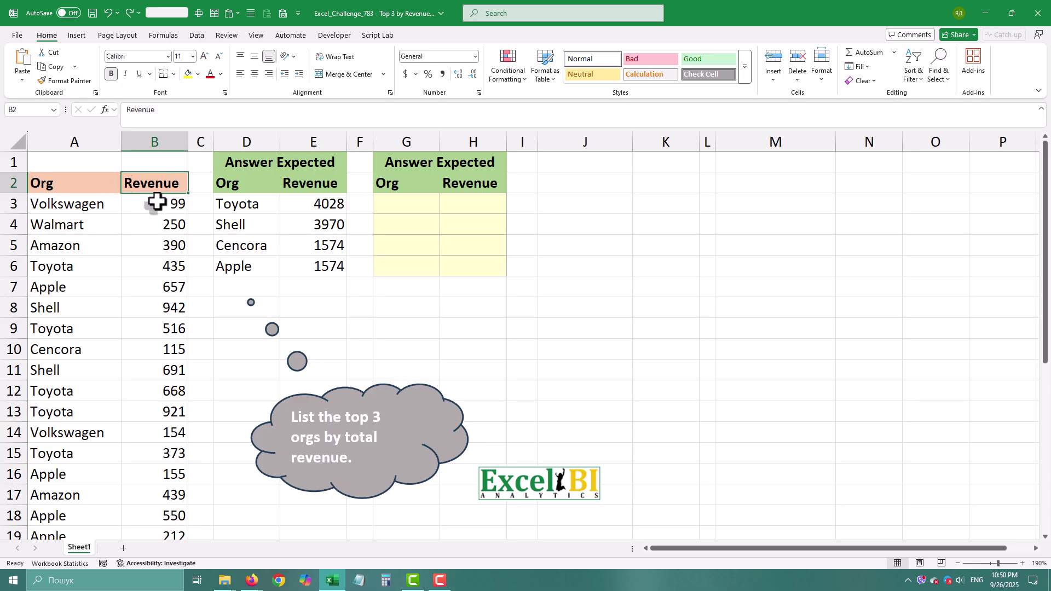
pyautogui.moveTo(240, 181); pyautogui.dragTo(320, 265)
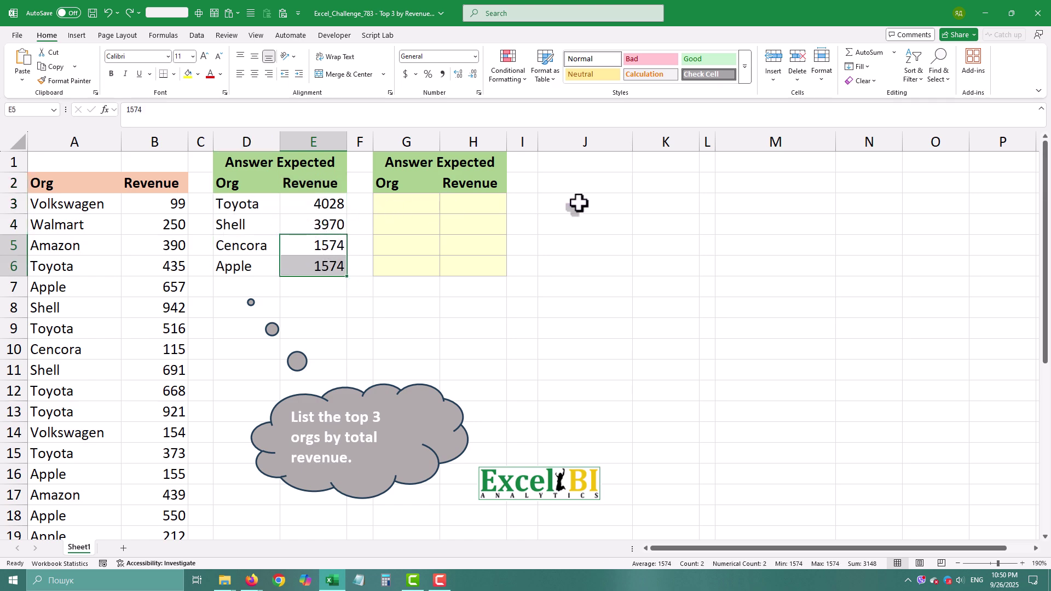
pyautogui.click(134, 189)
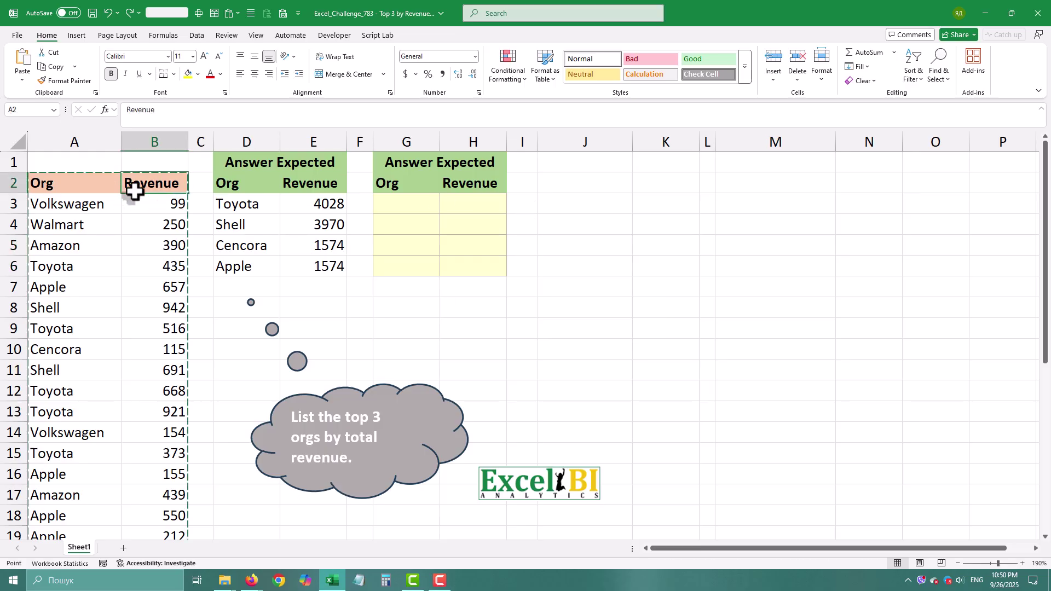
# Convert the Org/Revenue range A2:B31 into a table with headers
pyautogui.hotkey('ctrl', 't')
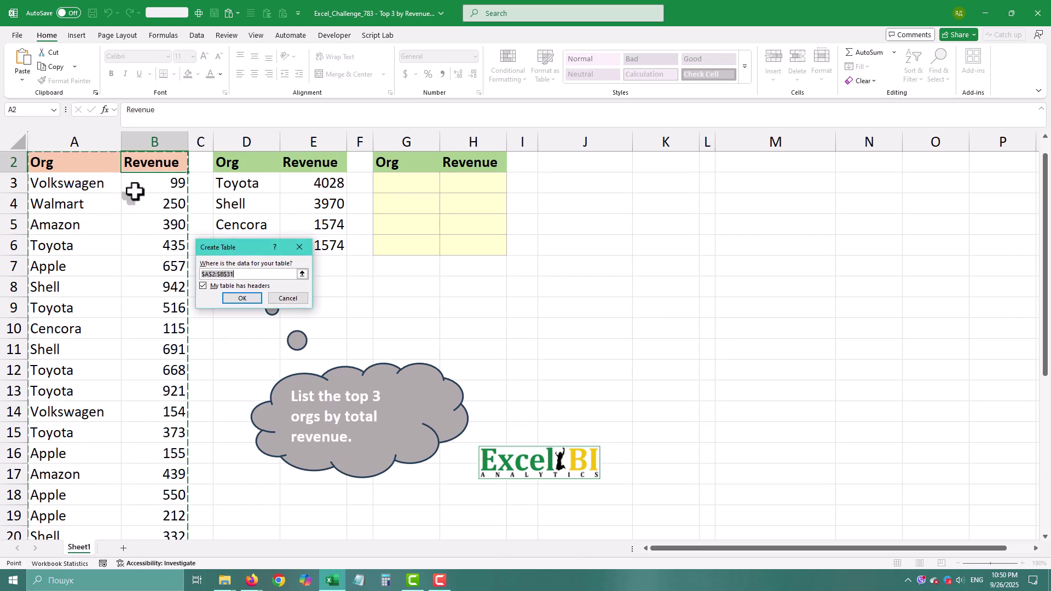
pyautogui.click(247, 298)
pyautogui.scroll(1, 340, 246)
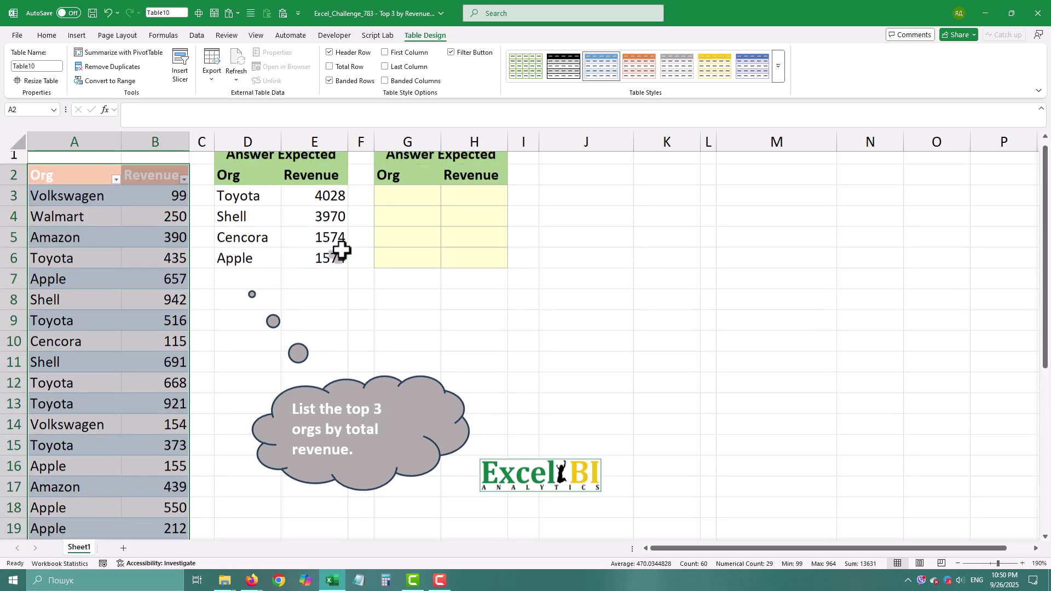
# Rename the new table from Table10 to Data
pyautogui.click(53, 66)
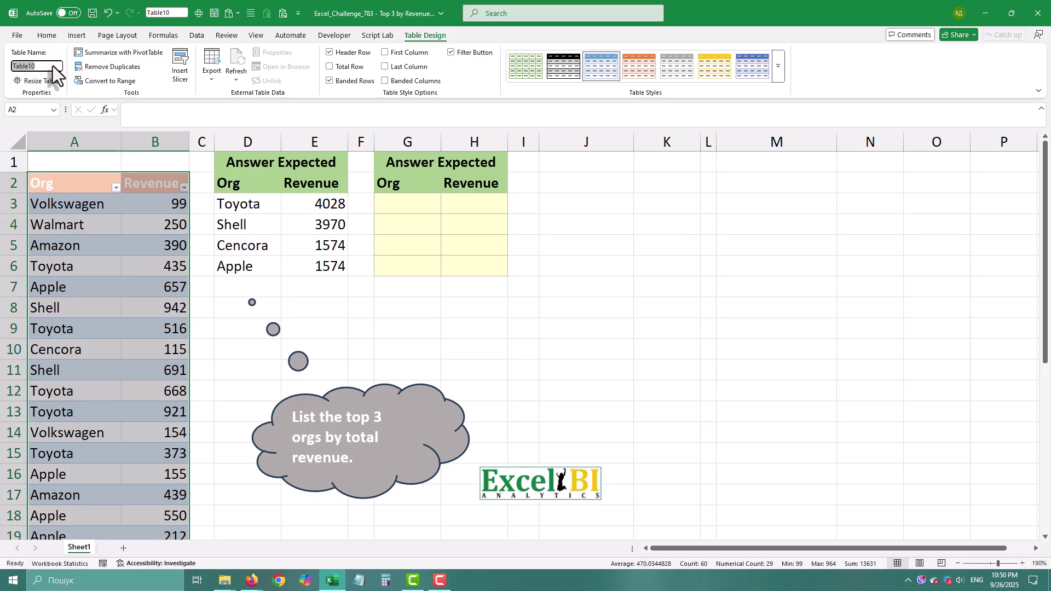
pyautogui.write('Data')
pyautogui.press('Return')
pyautogui.click(596, 201)
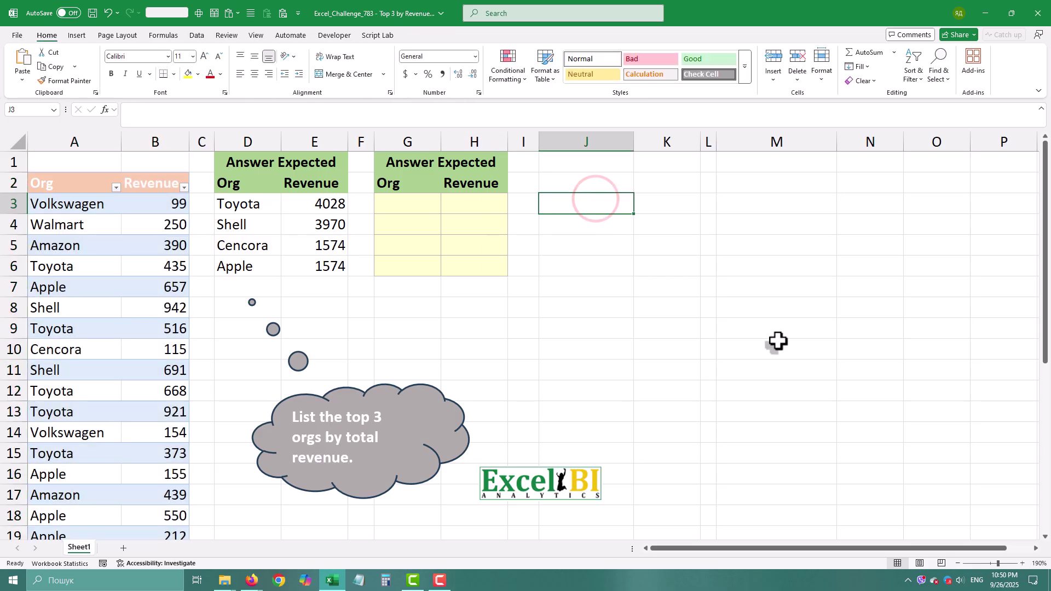
# In J3, enter =PIVOTBY(Data[Org],,Data[Revenue],SUM,,0) to total revenue per org
pyautogui.write('=pivo')
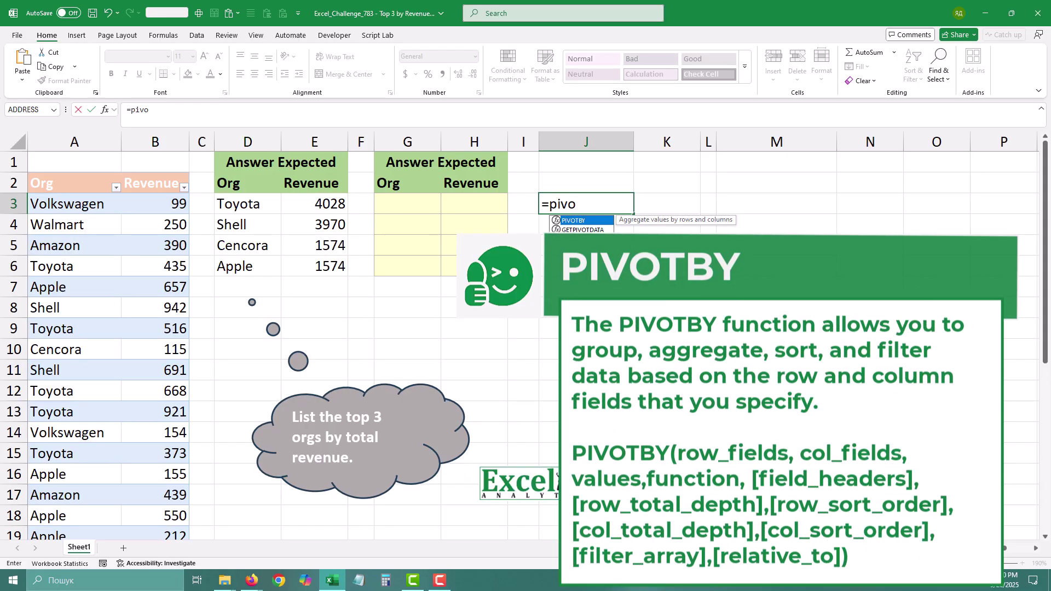
pyautogui.press('Tab')
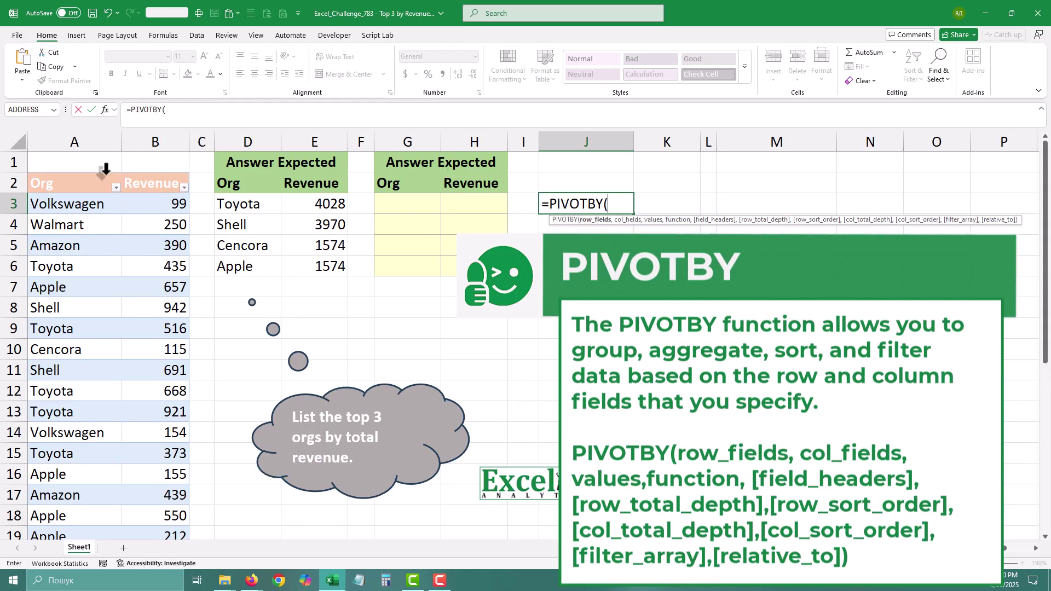
pyautogui.click(82, 173)
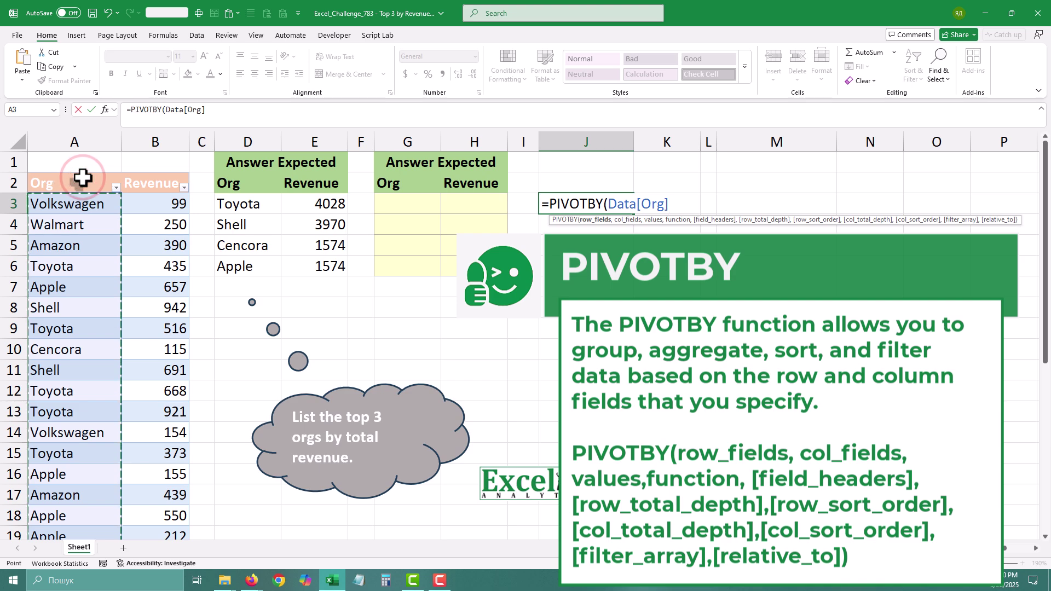
pyautogui.write(',')
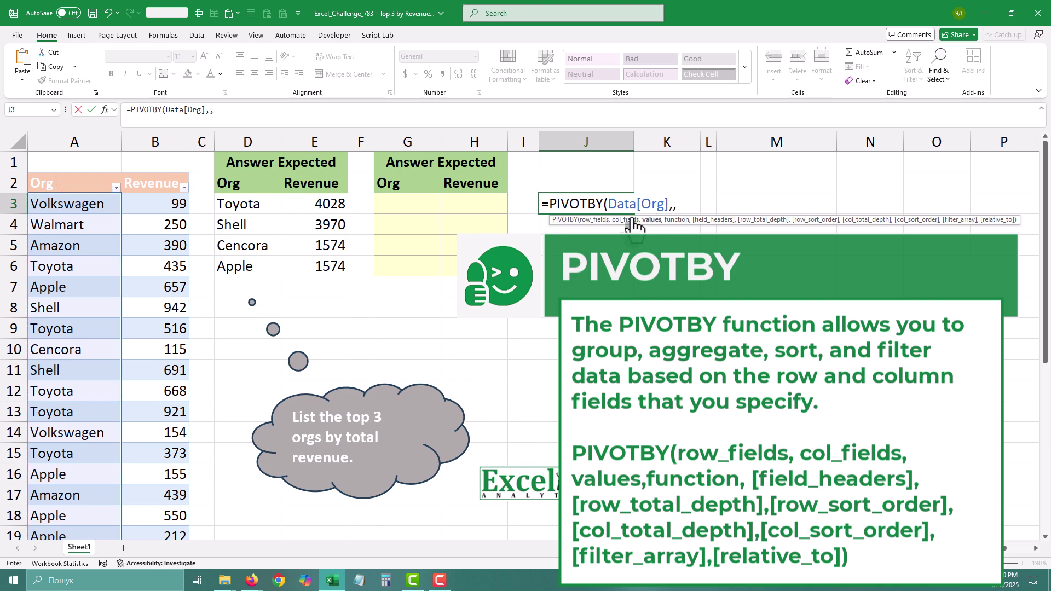
pyautogui.write(',')
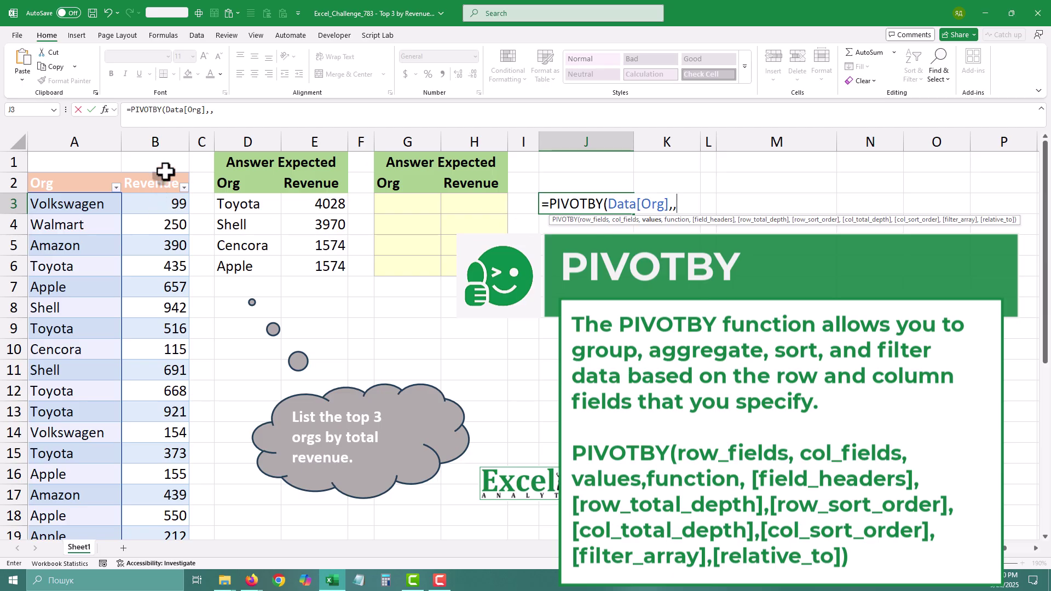
pyautogui.click(164, 170)
pyautogui.click(158, 174)
pyautogui.write(',')
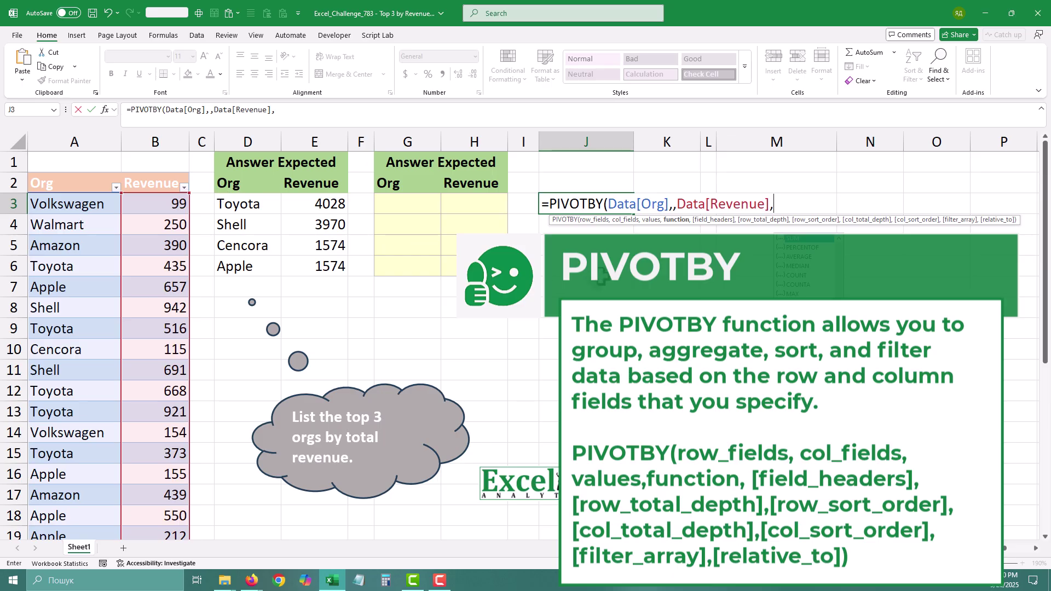
pyautogui.doubleClick(809, 240)
pyautogui.write(',')
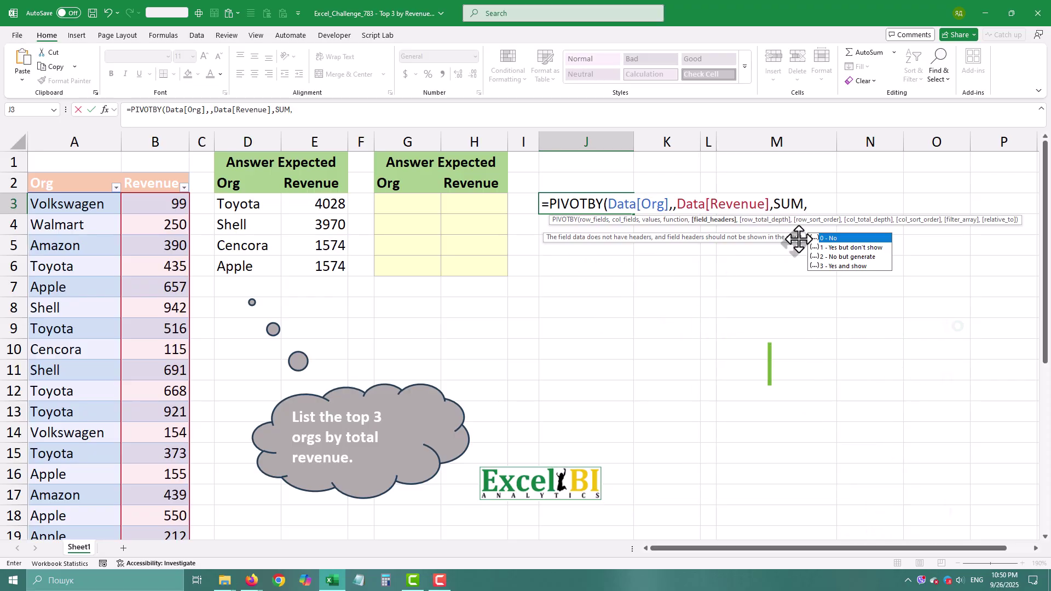
pyautogui.write(',')
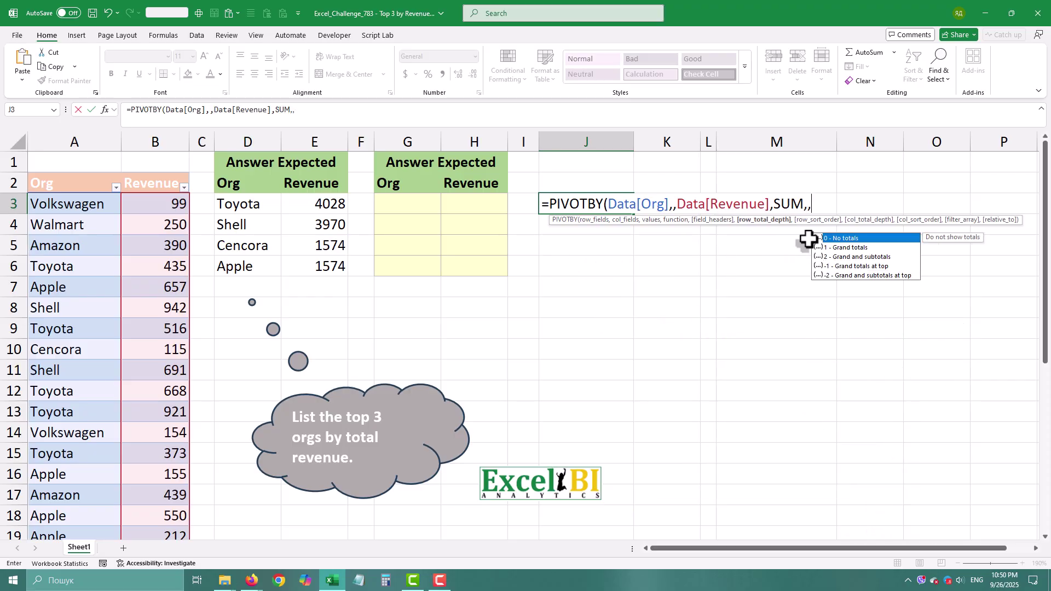
pyautogui.write('0')
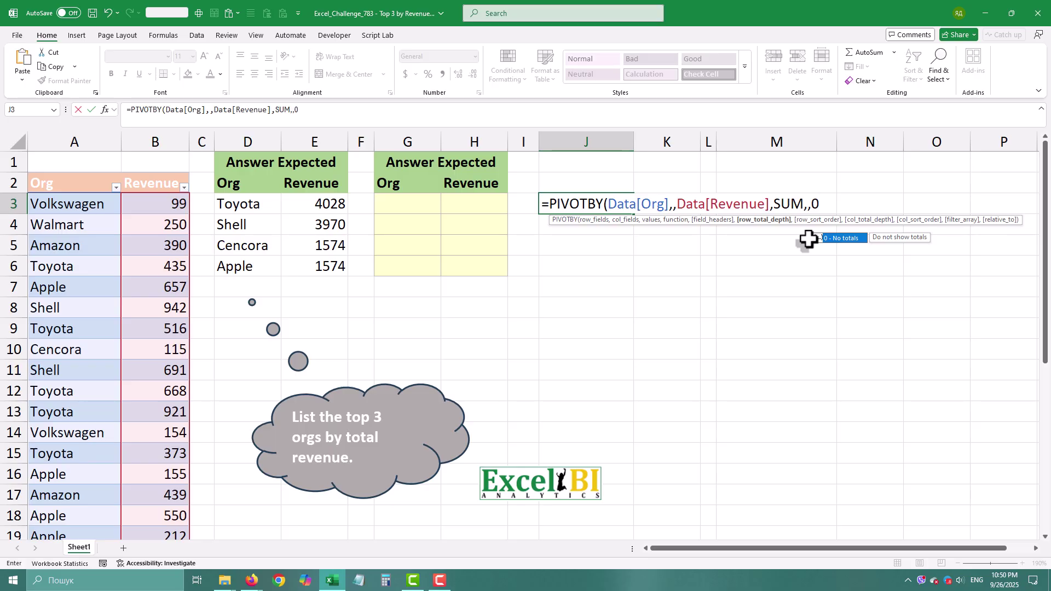
pyautogui.write(')')
pyautogui.press('Return')
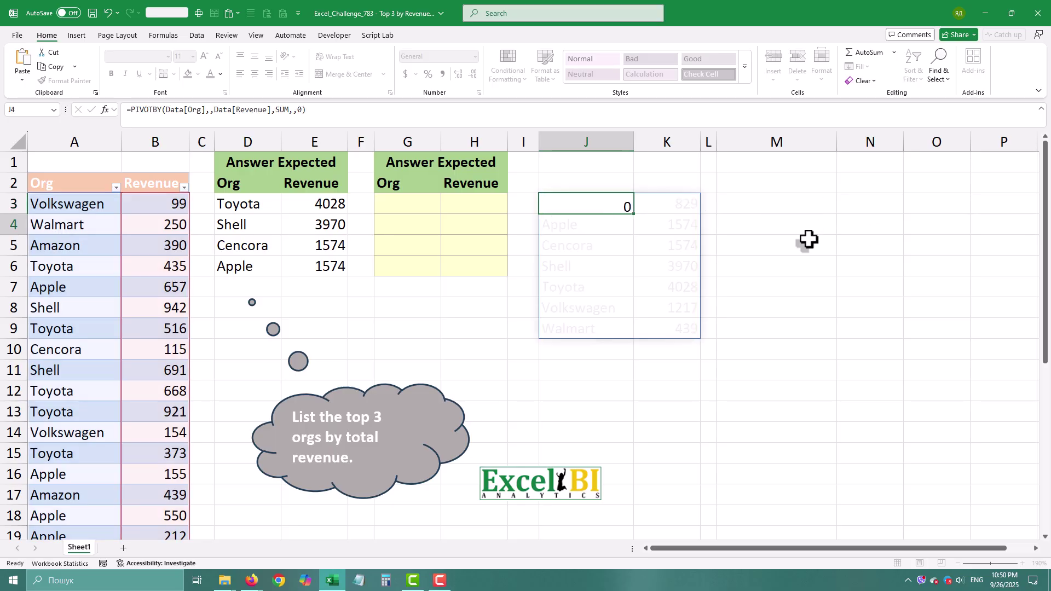
# Check the spilled revenue totals, such as Toyota 4028 and Shell 3970, then select M3
pyautogui.click(766, 205)
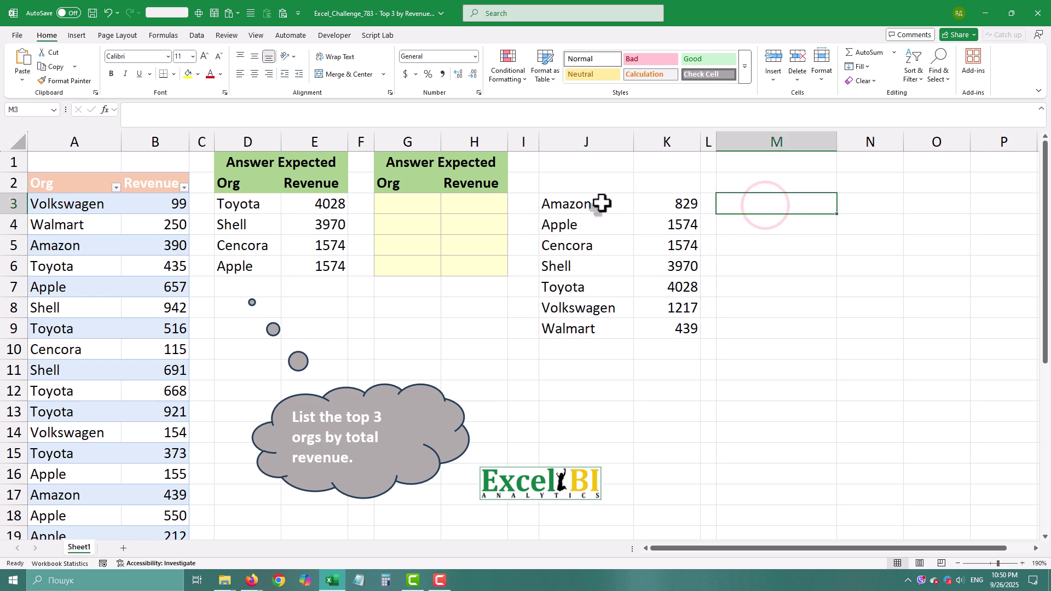
pyautogui.moveTo(603, 204); pyautogui.dragTo(655, 328)
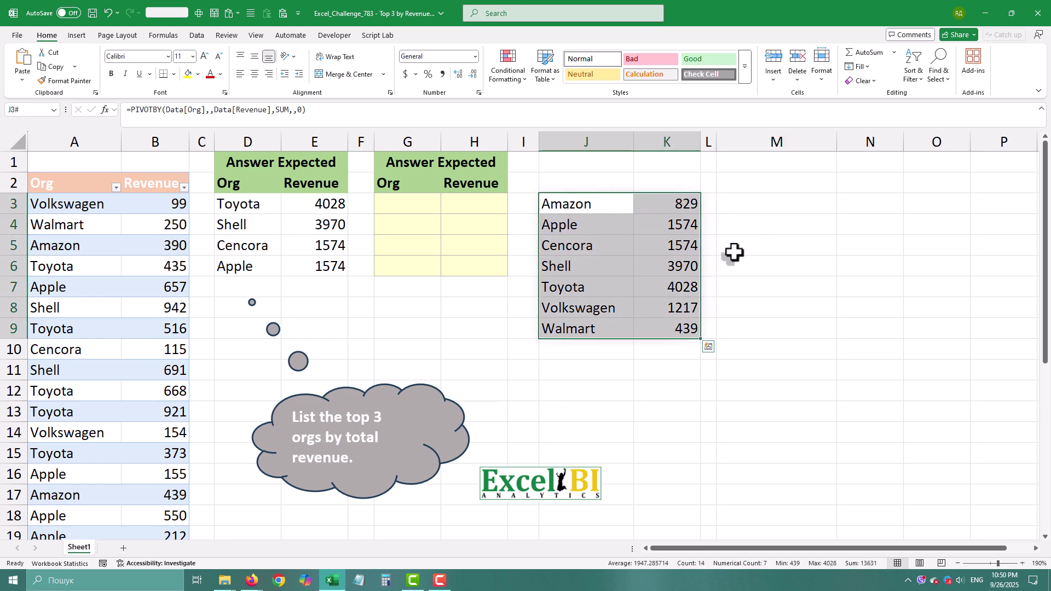
pyautogui.click(674, 280)
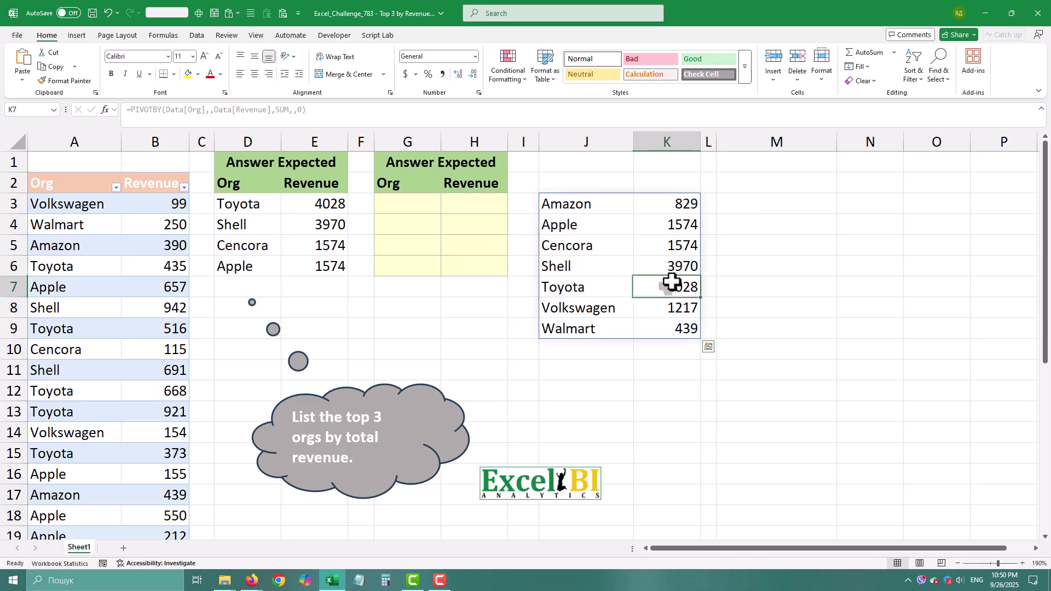
pyautogui.click(677, 267)
pyautogui.click(681, 222)
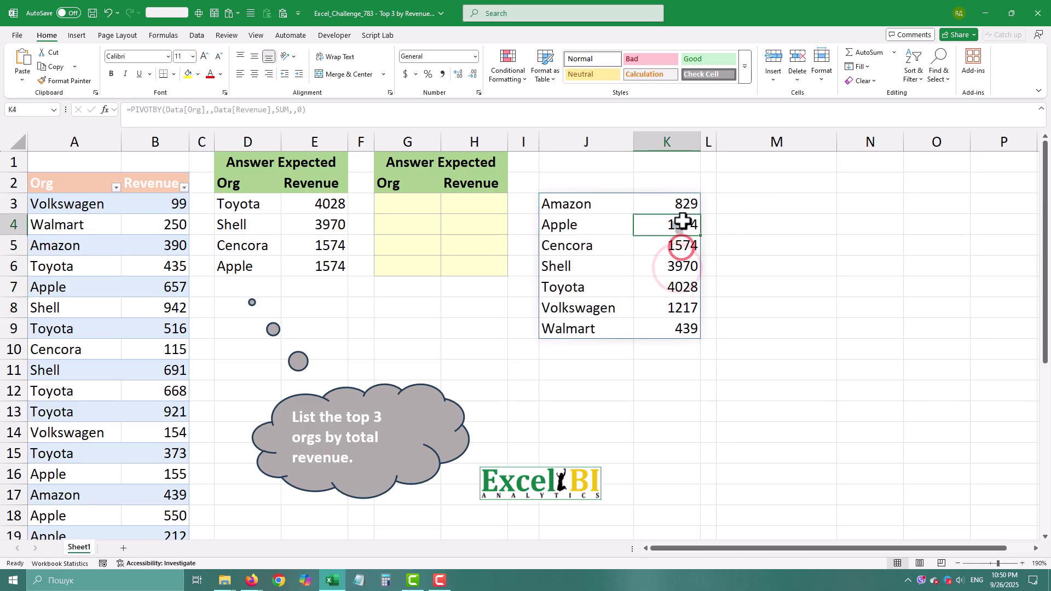
pyautogui.click(807, 198)
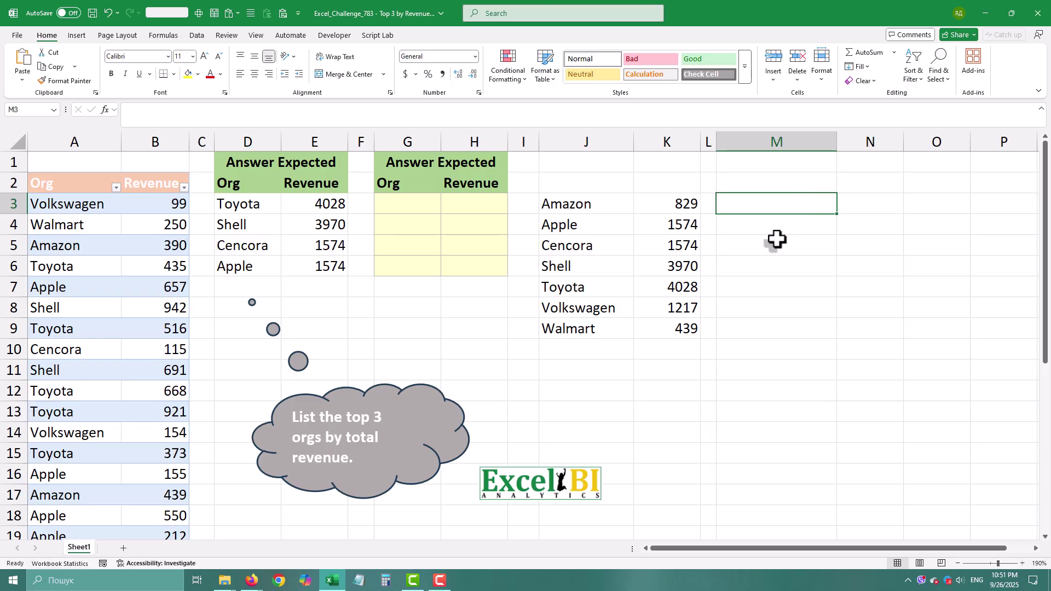
# In M3, enter =FILTER(J3#,DROP(J3#,,1)>=LARGE(J3#,3)) to keep the top-revenue orgs
pyautogui.write('=fil')
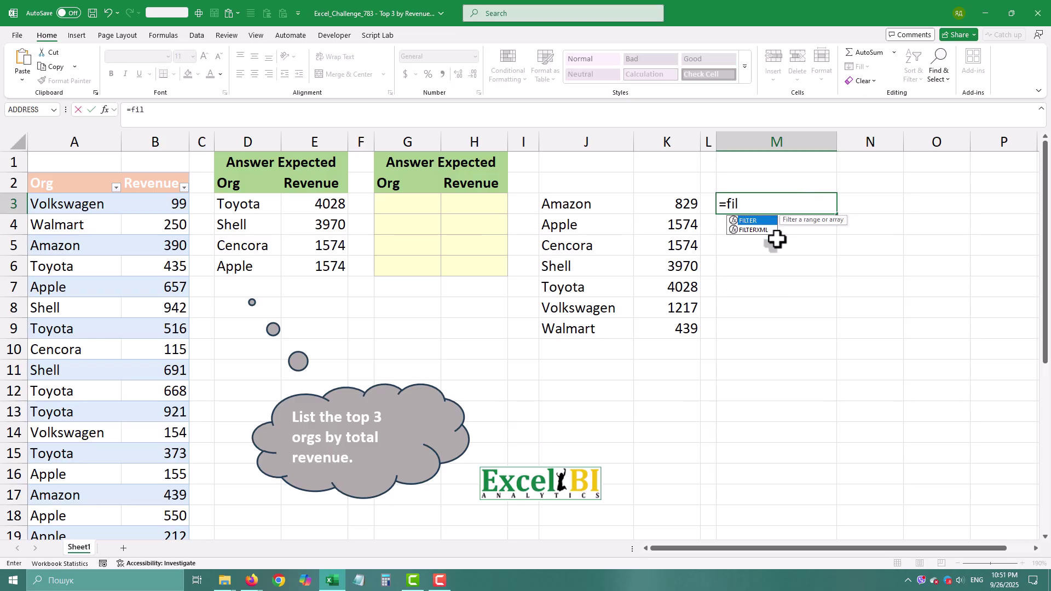
pyautogui.press('Tab')
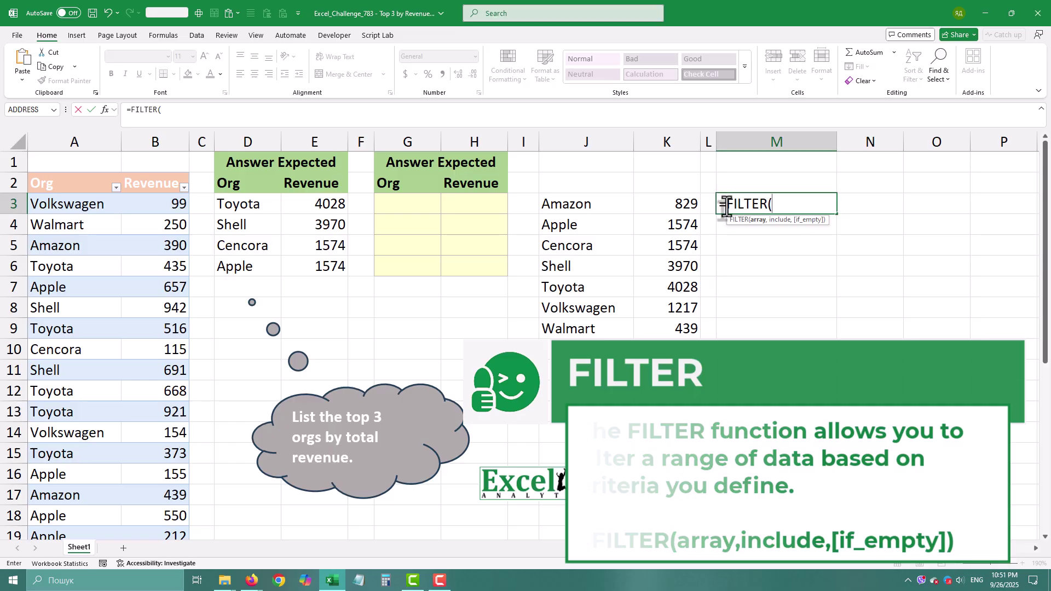
pyautogui.click(595, 206)
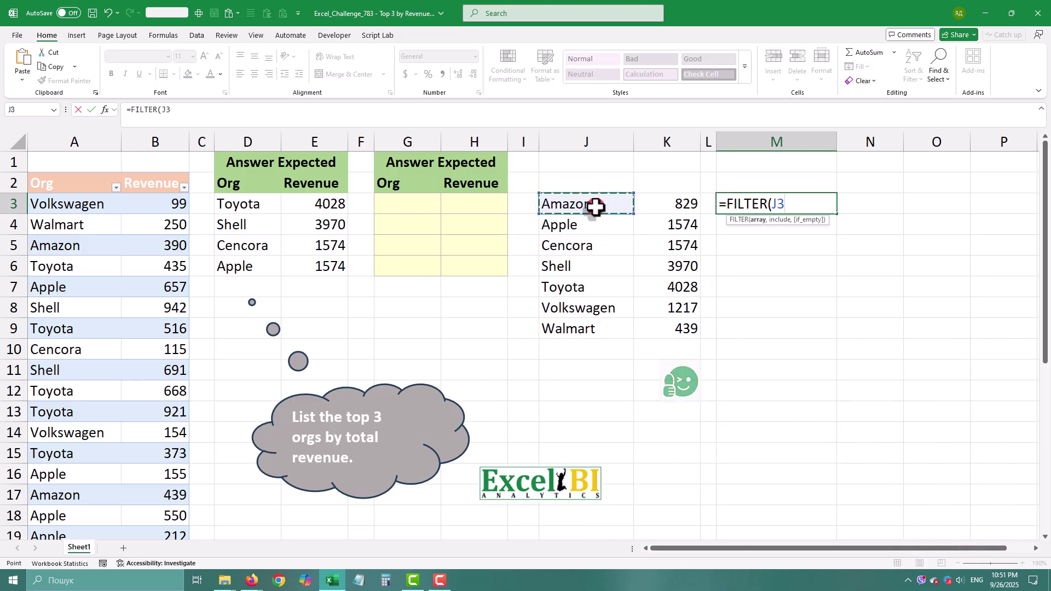
pyautogui.write('#')
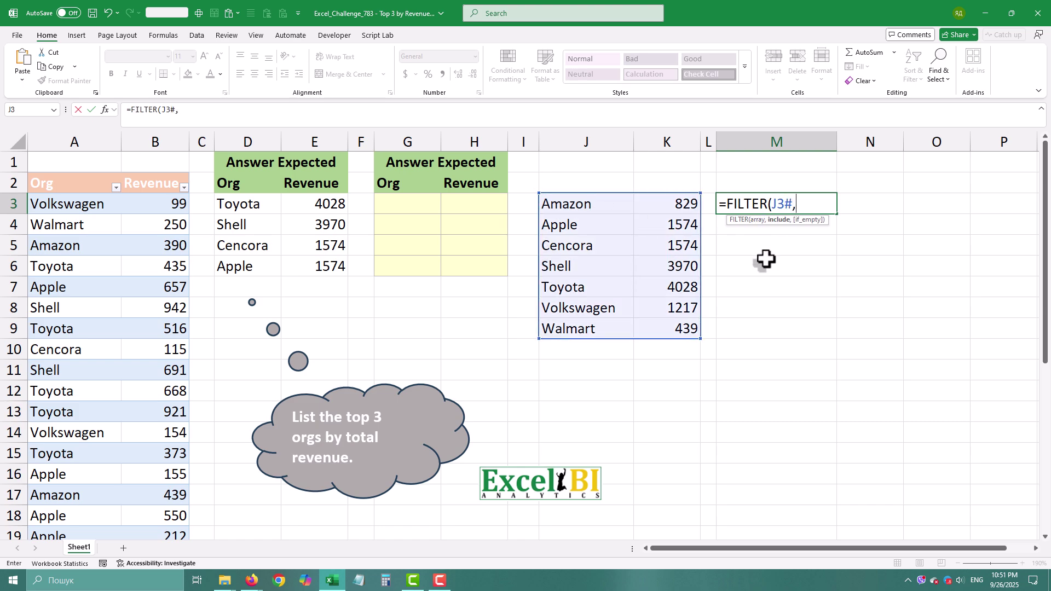
pyautogui.write(',d')
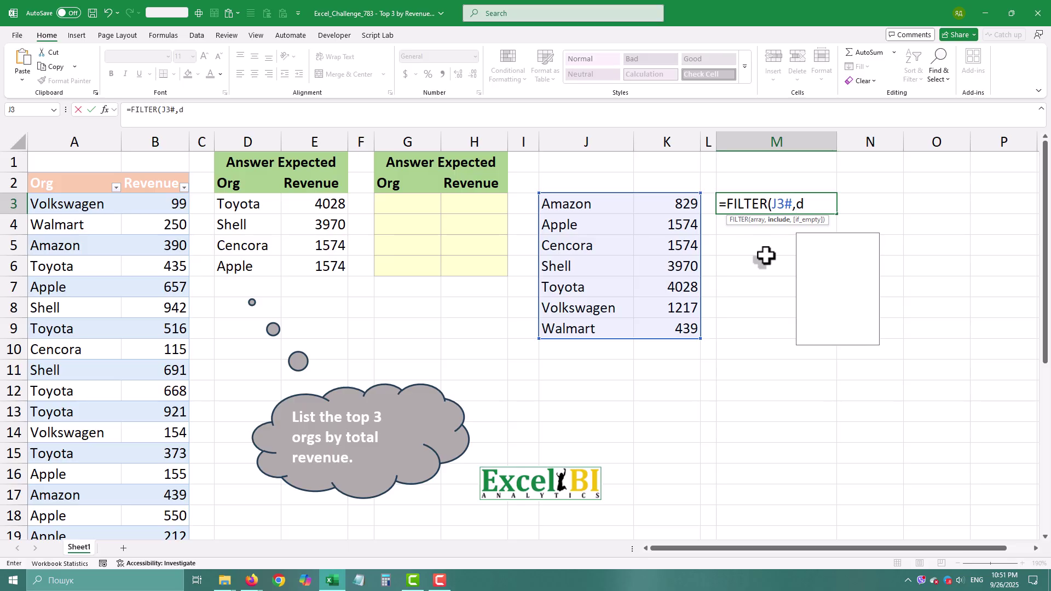
pyautogui.write('rop')
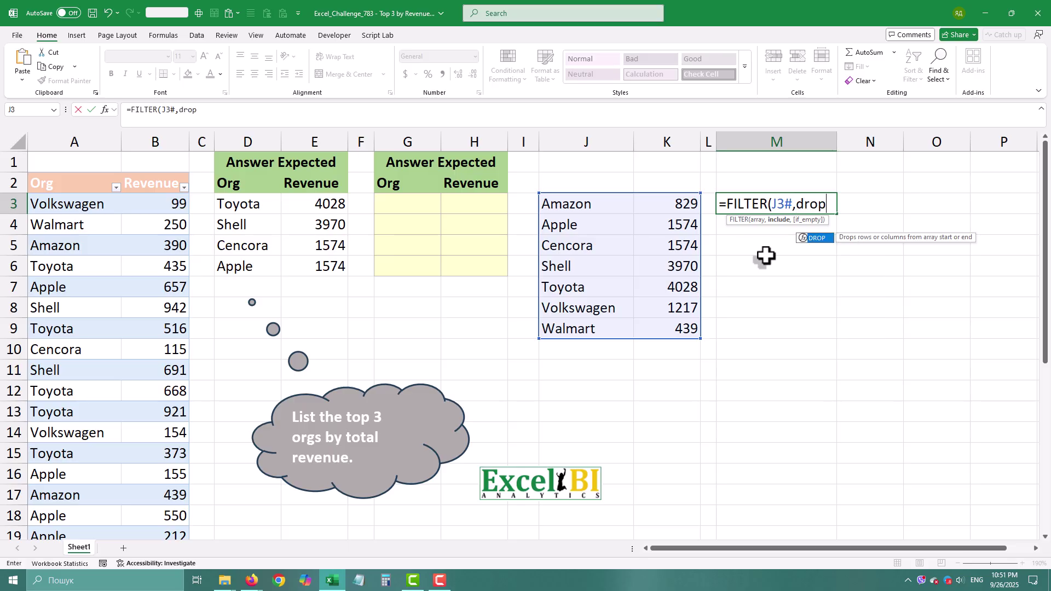
pyautogui.write('(')
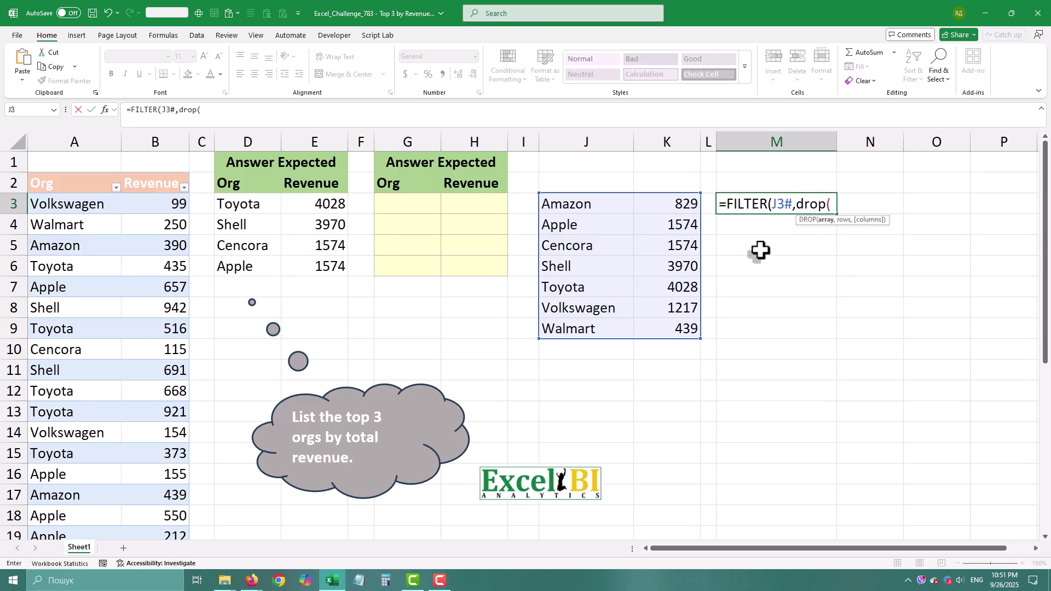
pyautogui.click(573, 205)
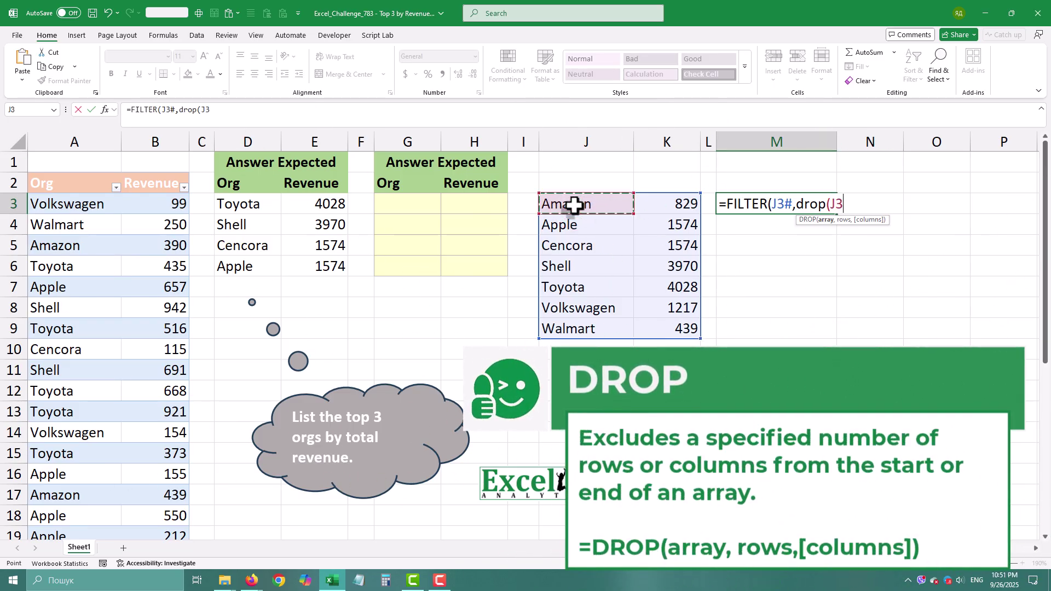
pyautogui.write('#,')
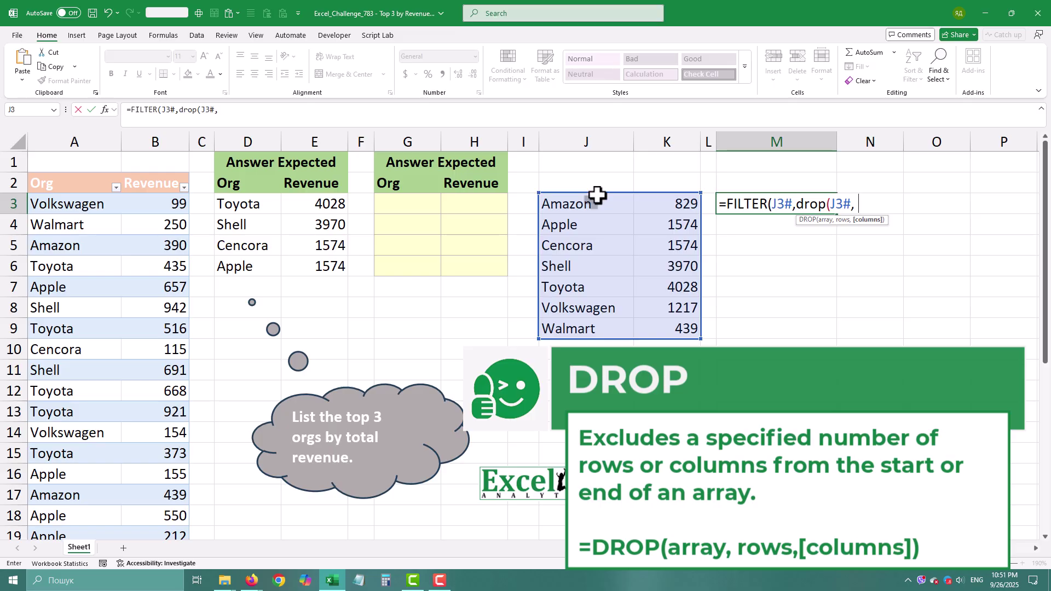
pyautogui.write(',1)')
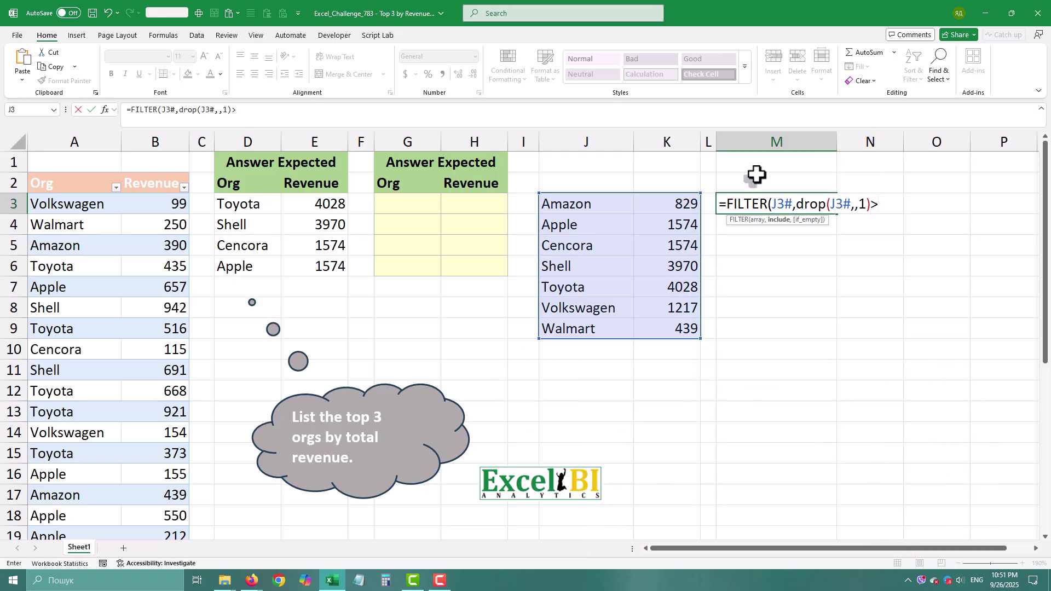
pyautogui.write('>=lar')
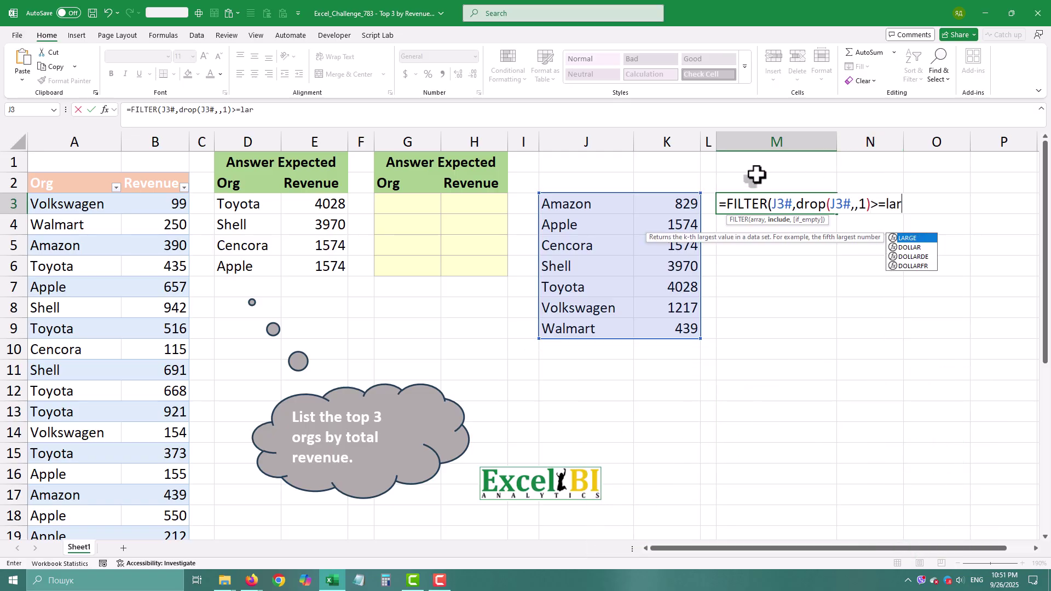
pyautogui.write('ge(')
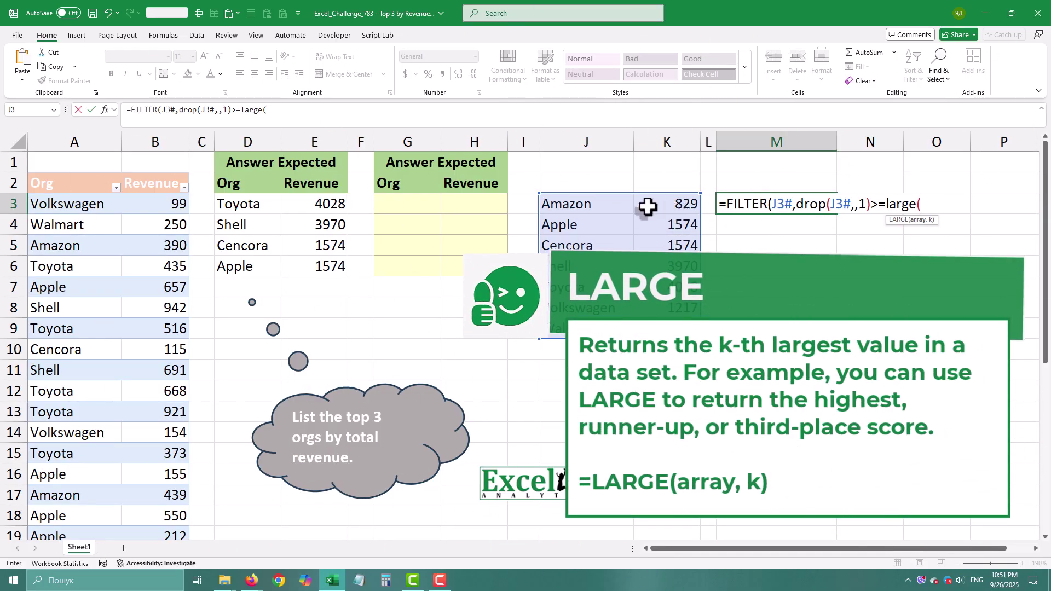
pyautogui.click(587, 204)
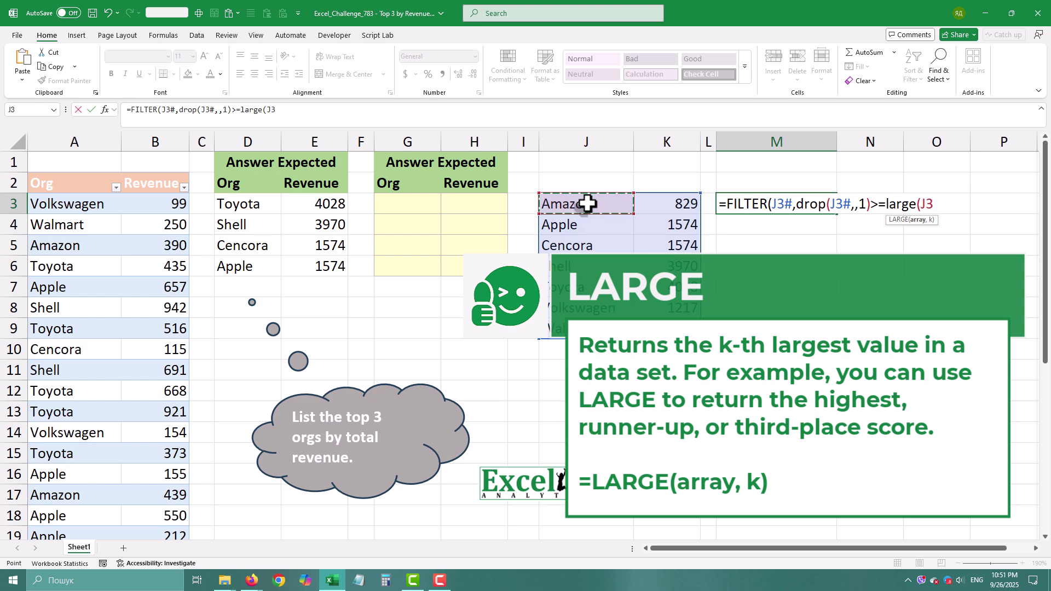
pyautogui.write('#')
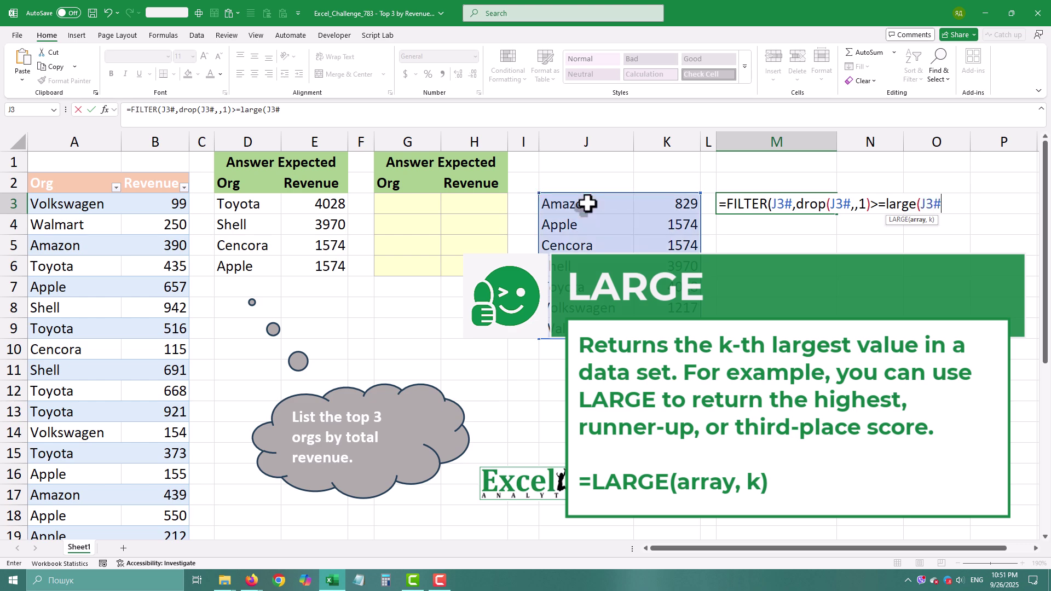
pyautogui.write(',')
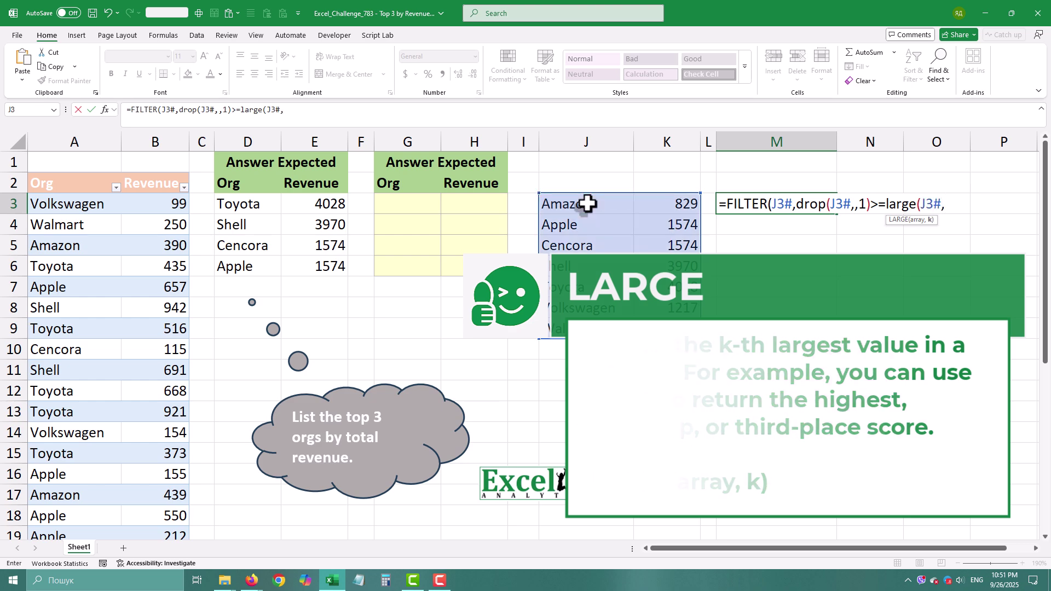
pyautogui.write('3')
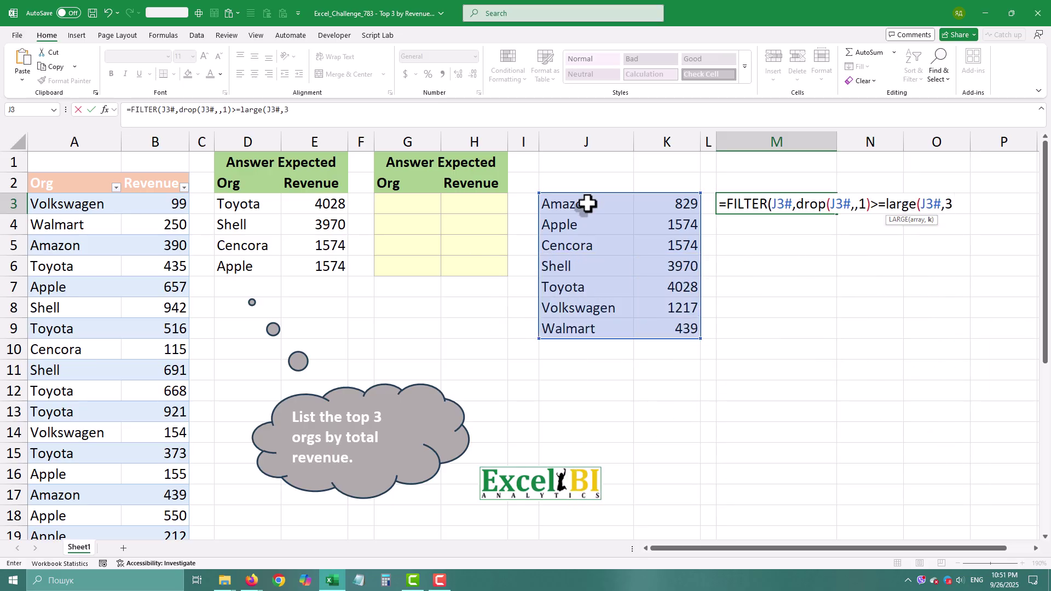
pyautogui.write('))')
pyautogui.press('Return')
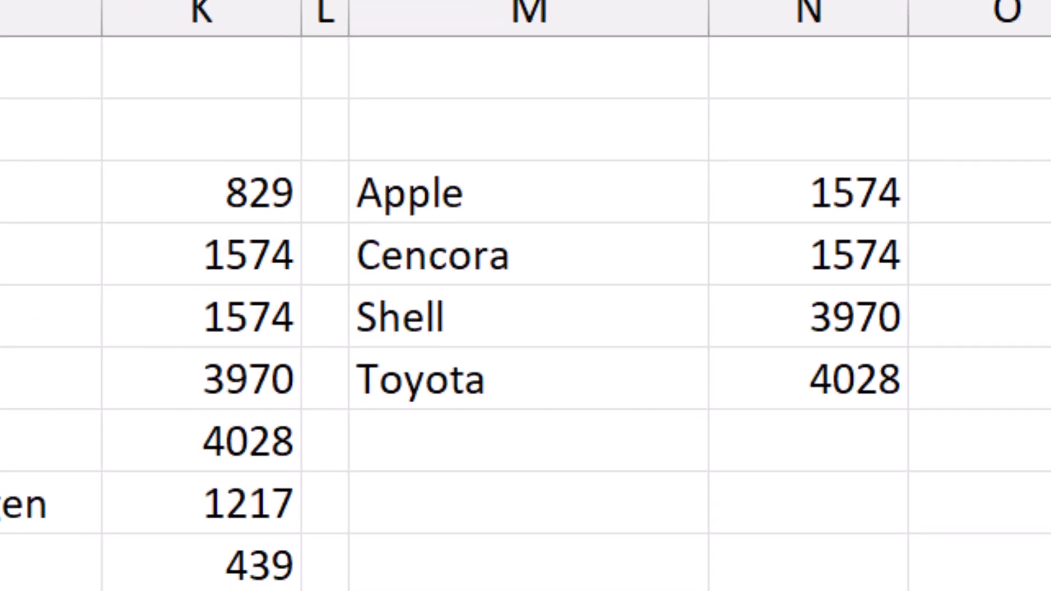
# In G3, enter =SORT(M3#,2,-1) to rank the filtered orgs by revenue descending
pyautogui.click(77, 199)
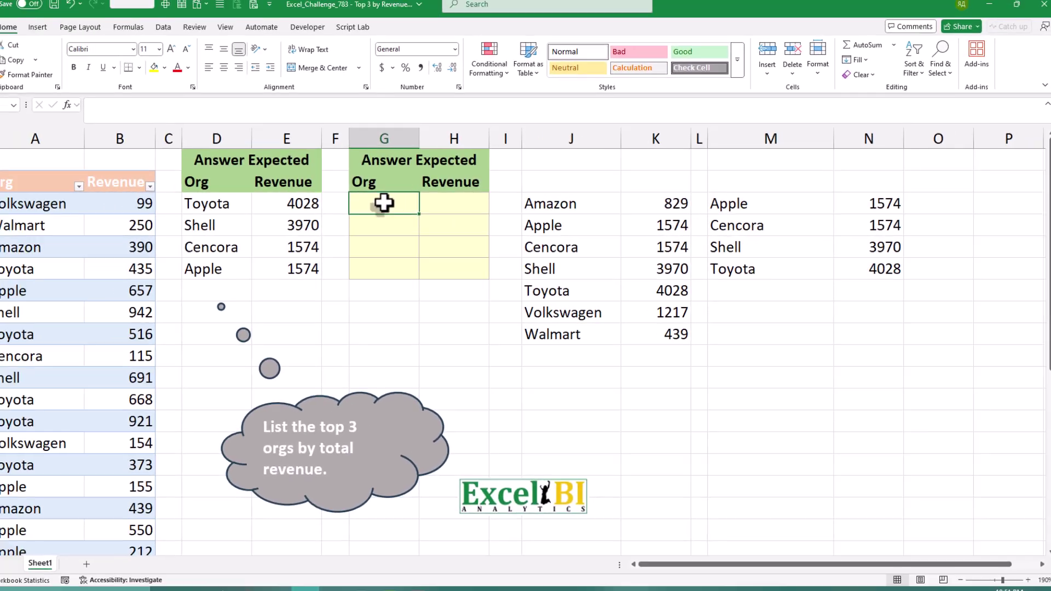
pyautogui.write('=')
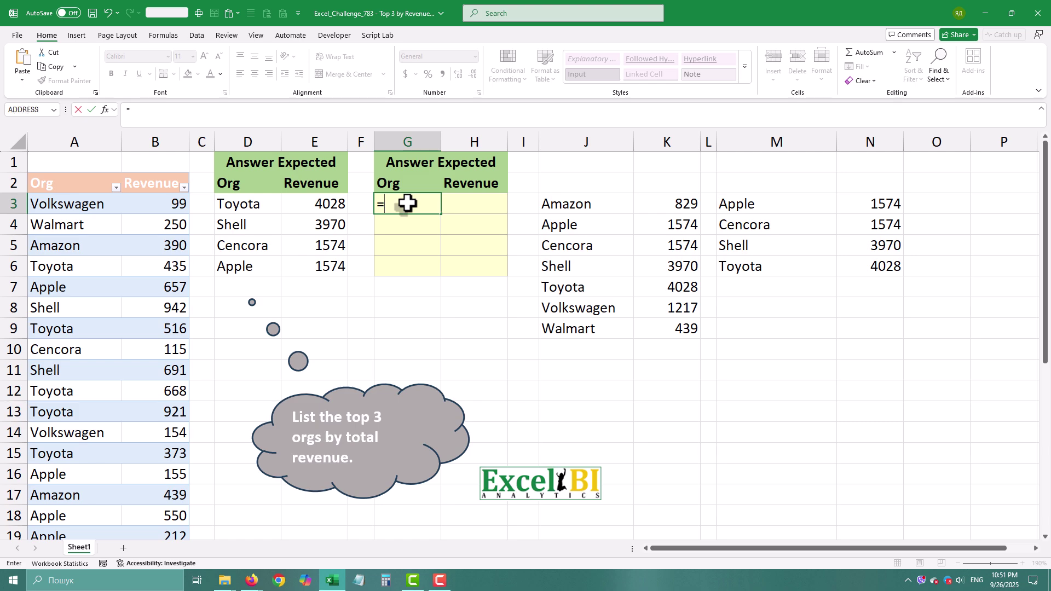
pyautogui.write('so')
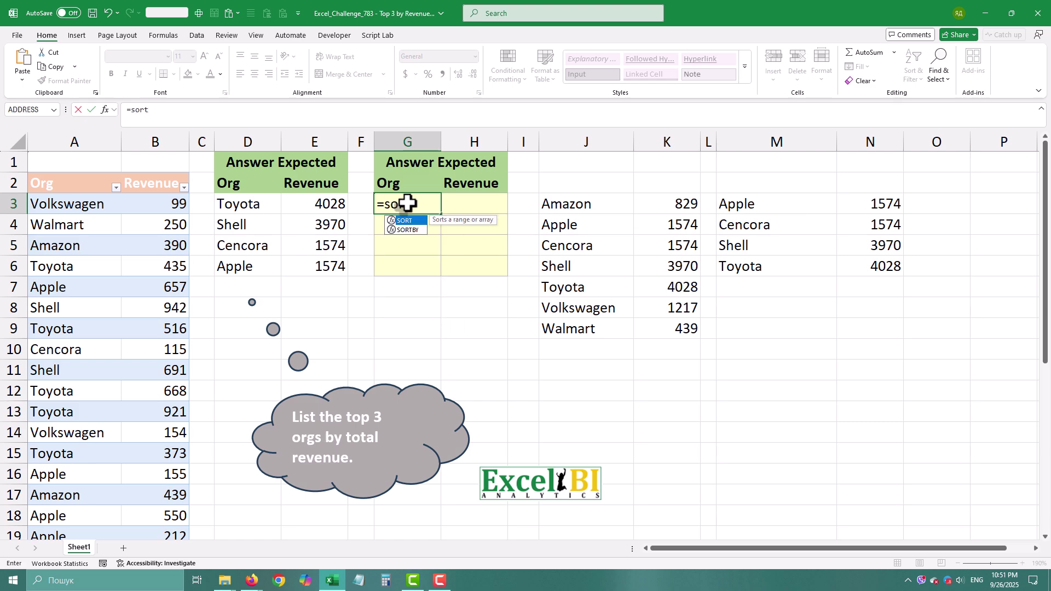
pyautogui.write('rt(')
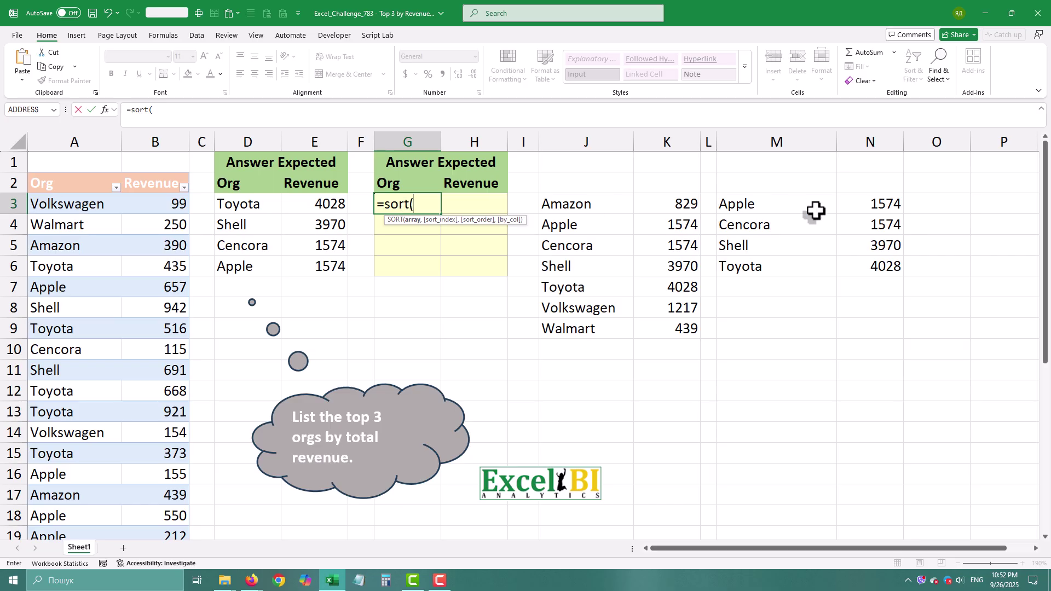
pyautogui.click(801, 203)
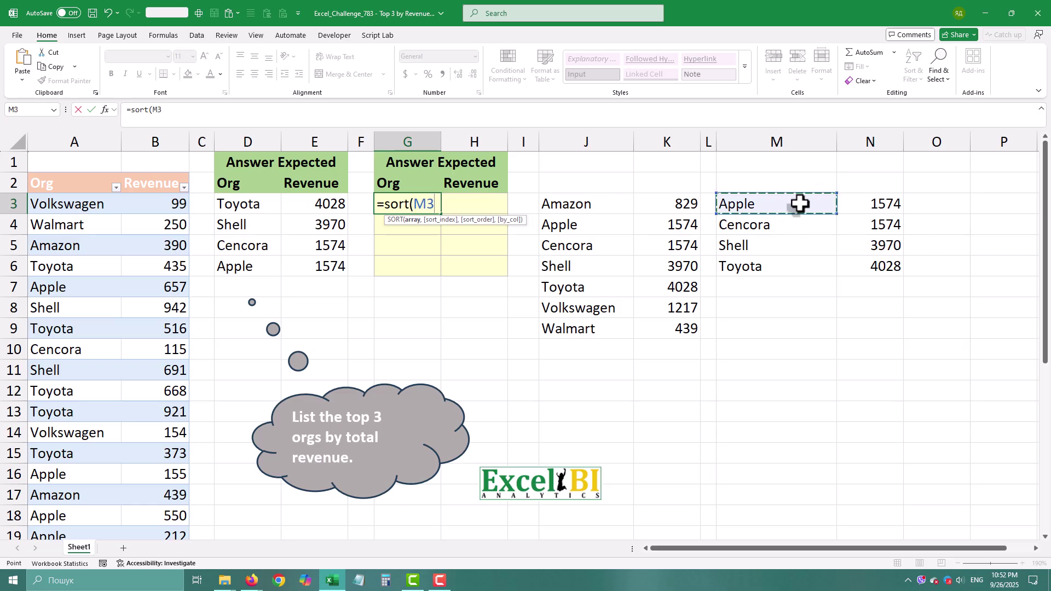
pyautogui.write('#')
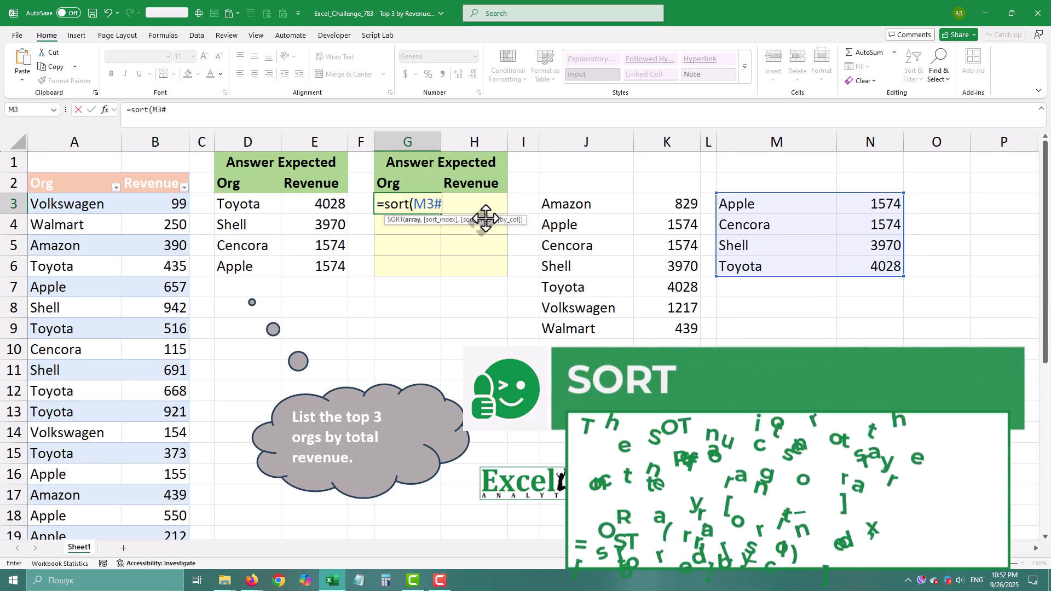
pyautogui.write(',')
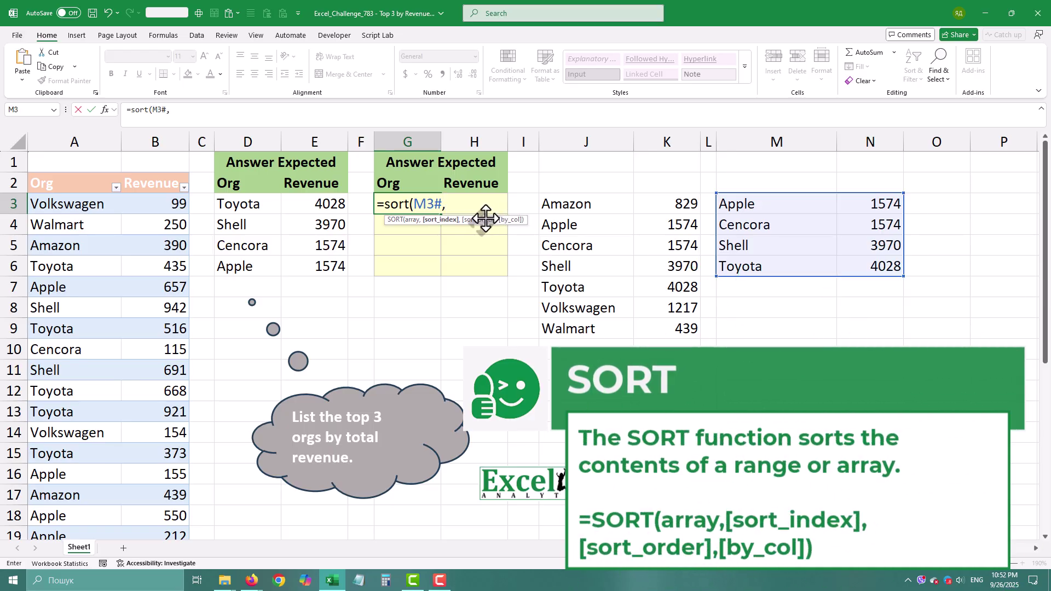
pyautogui.write('2,01')
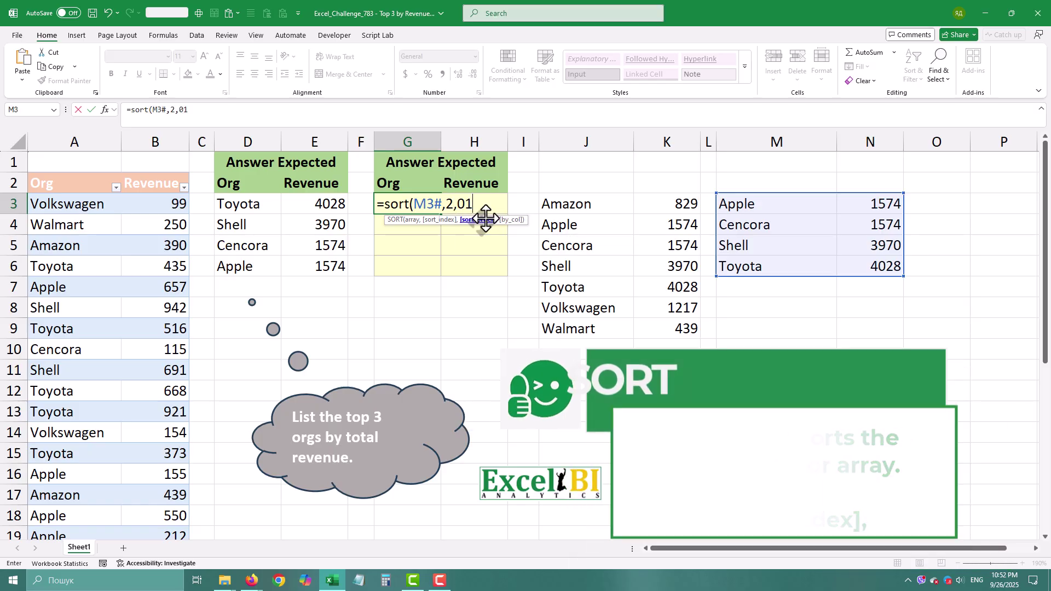
pyautogui.press('BackSpace')
pyautogui.press('BackSpace')
pyautogui.write('-1')
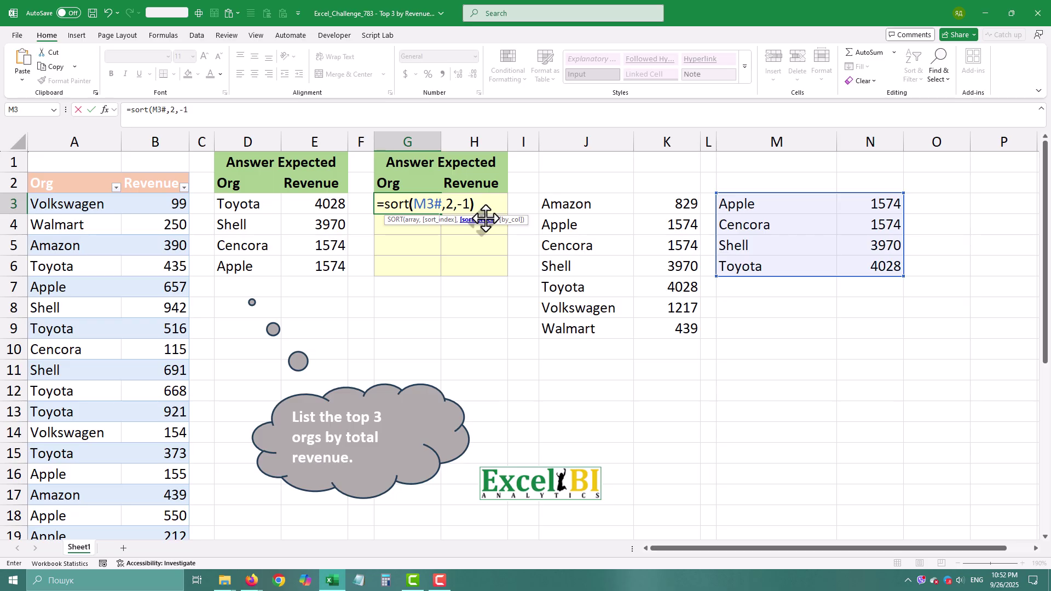
pyautogui.press('Return')
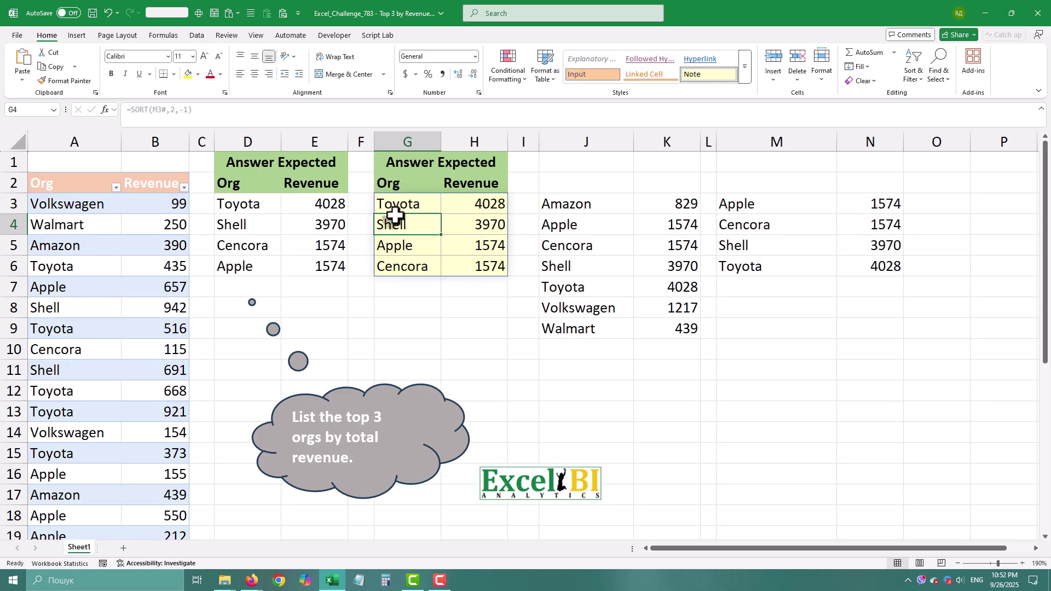
# Add a -1 sort order to J3's PIVOTBY so orgs list in reverse alphabetical order
pyautogui.click(580, 205)
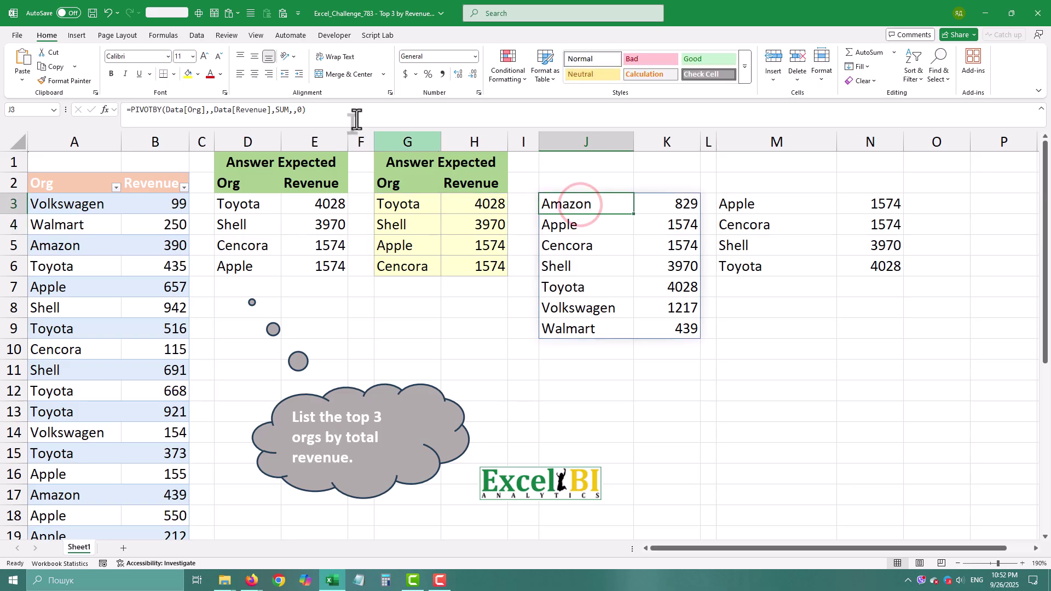
pyautogui.click(302, 112)
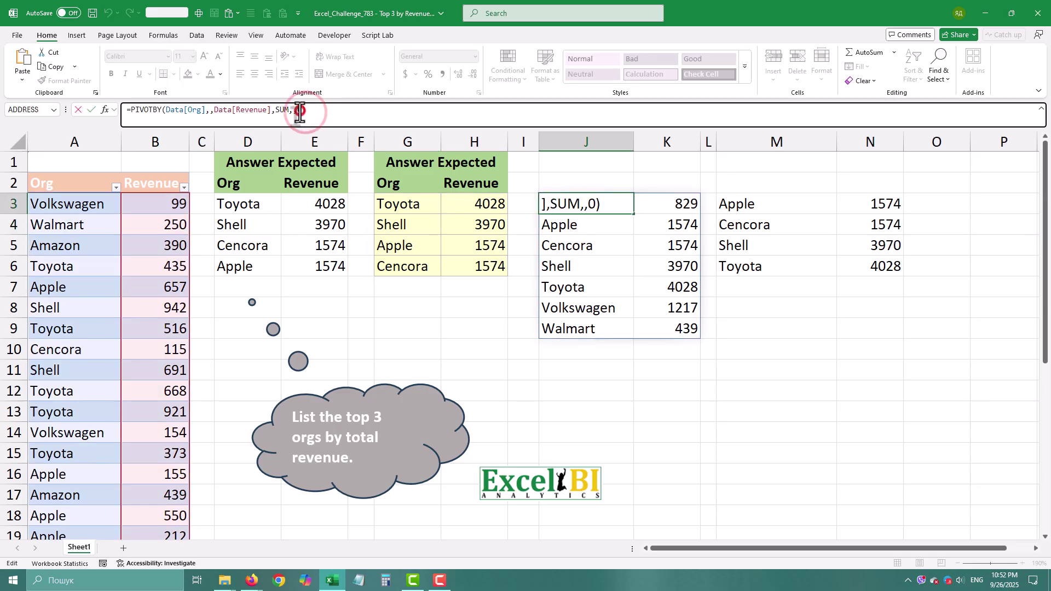
pyautogui.click(300, 110)
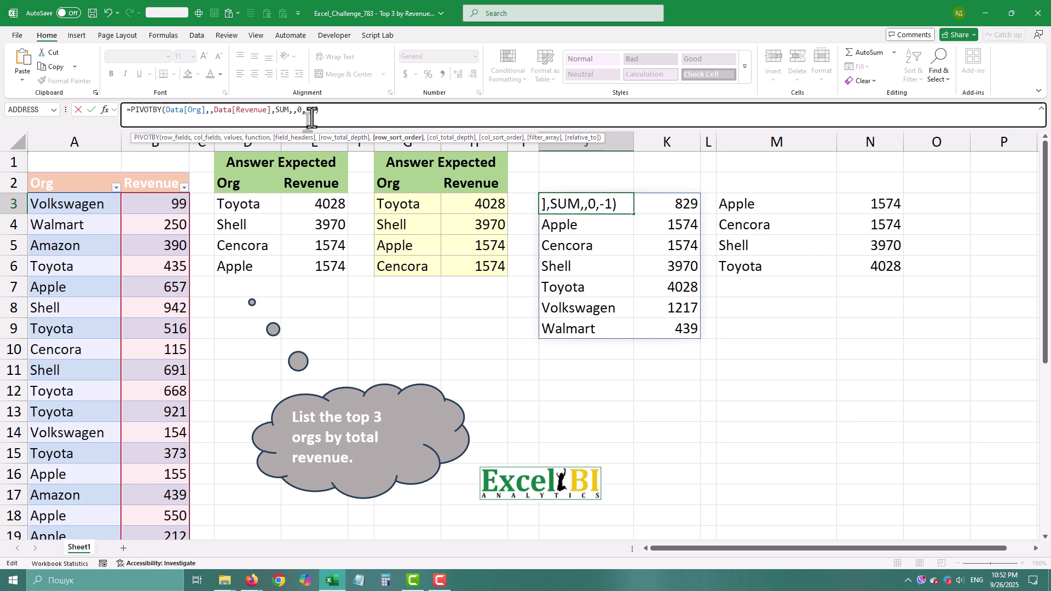
pyautogui.press('Return')
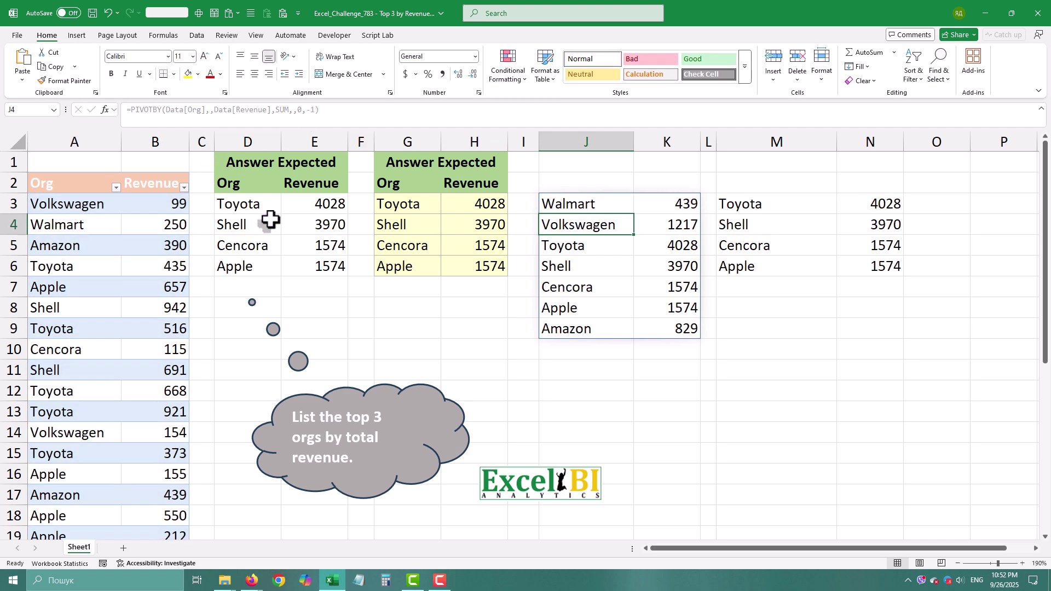
pyautogui.moveTo(411, 246); pyautogui.dragTo(458, 265)
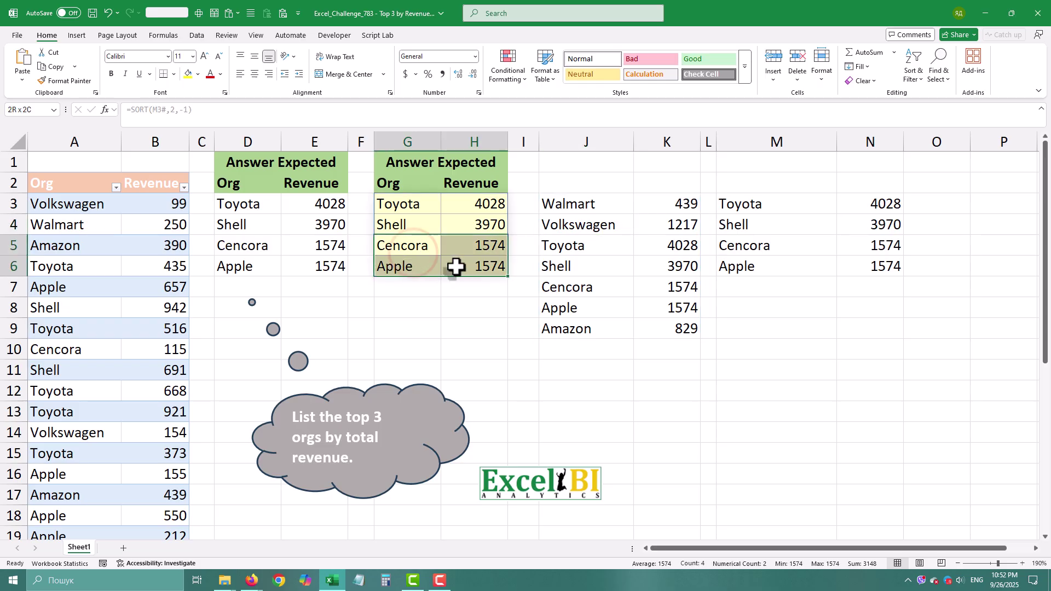
# Nest M3's FILTER formula inside G3's SORT formula in place of the J3# reference
pyautogui.click(417, 230)
pyautogui.click(740, 206)
pyautogui.moveTo(319, 110); pyautogui.dragTo(136, 109)
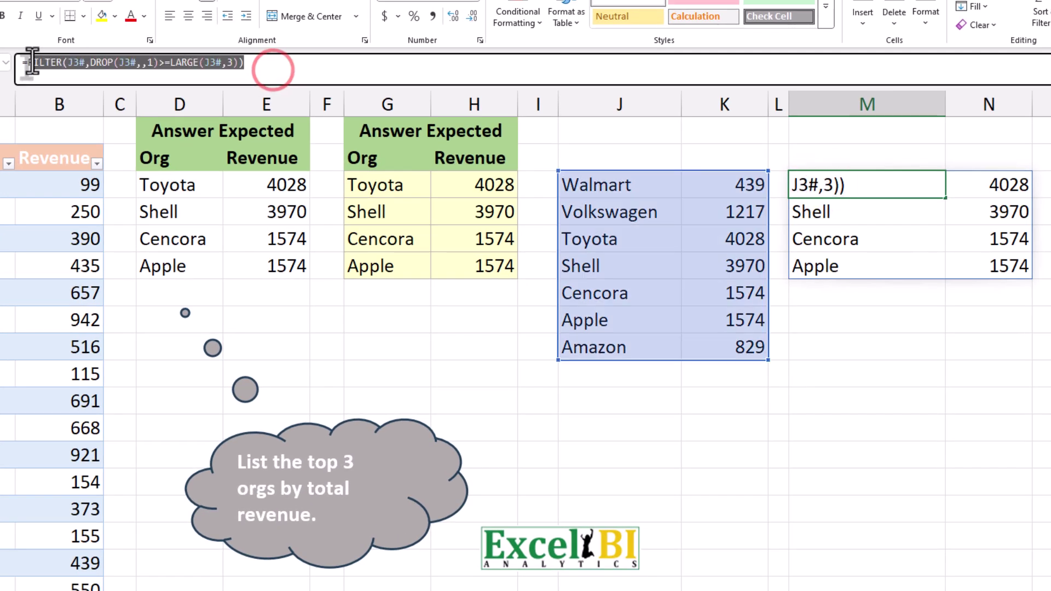
pyautogui.rightClick(39, 63)
pyautogui.click(103, 97)
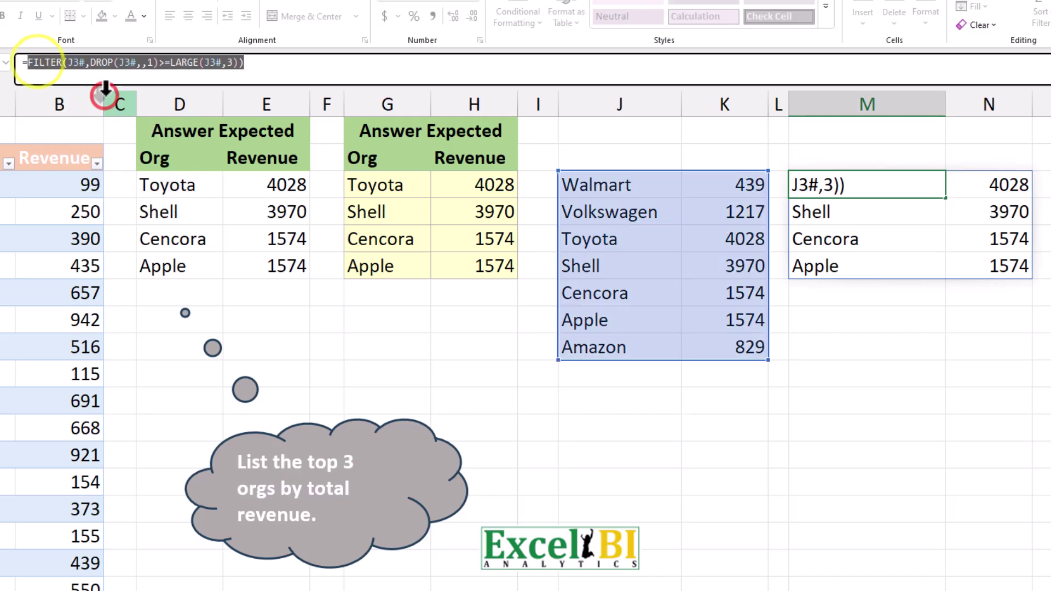
pyautogui.press('Return')
pyautogui.click(413, 182)
pyautogui.doubleClick(63, 62)
pyautogui.rightClick(64, 62)
pyautogui.click(97, 122)
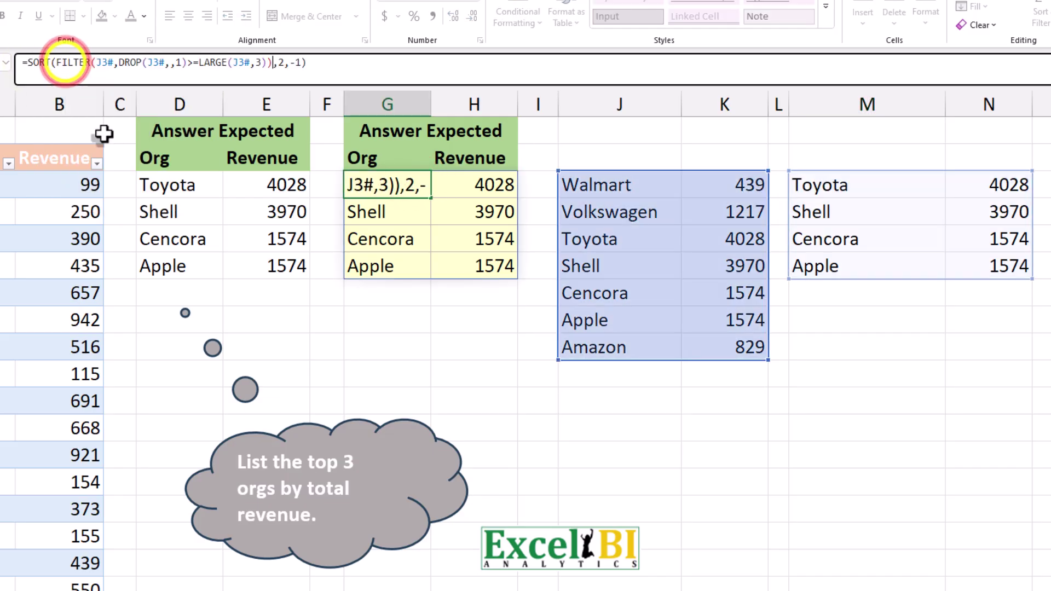
pyautogui.press('Return')
# Copy J3's PIVOTBY formula text, leaving the cell unchanged
pyautogui.click(671, 192)
pyautogui.doubleClick(669, 189)
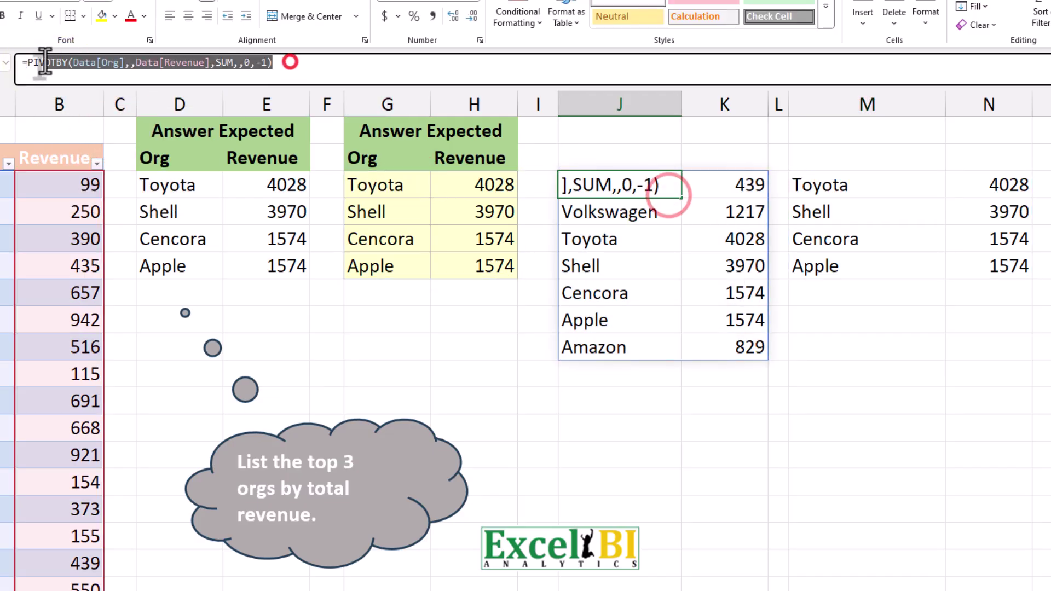
pyautogui.moveTo(274, 62); pyautogui.dragTo(28, 62)
pyautogui.rightClick(28, 61)
pyautogui.click(60, 72)
pyautogui.press('Escape')
pyautogui.click(407, 186)
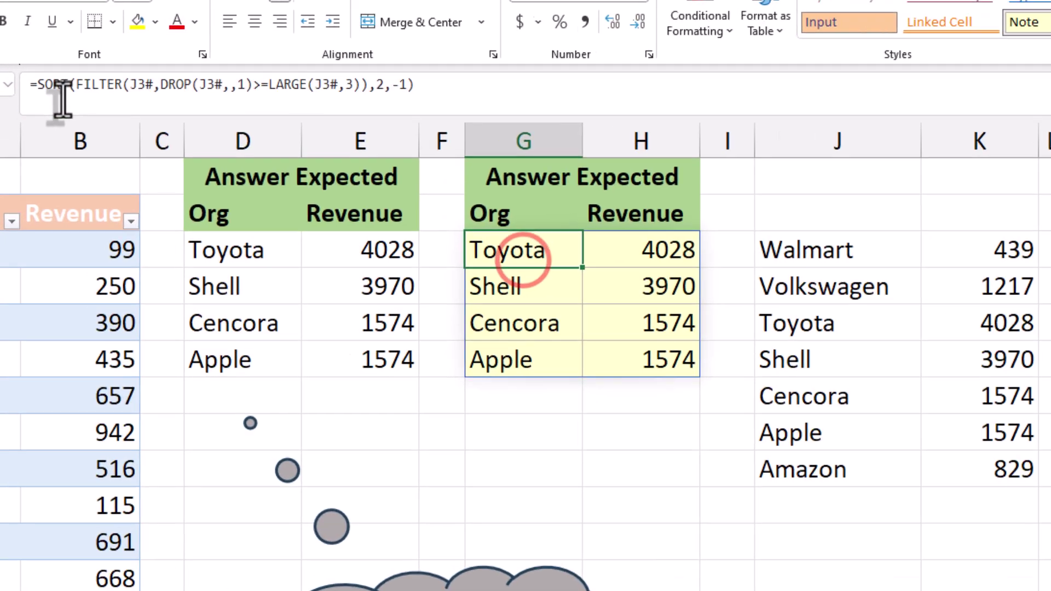
# Wrap G3's formula in LET, defining x as the pasted PIVOTBY formula
pyautogui.click(34, 84)
pyautogui.write('let')
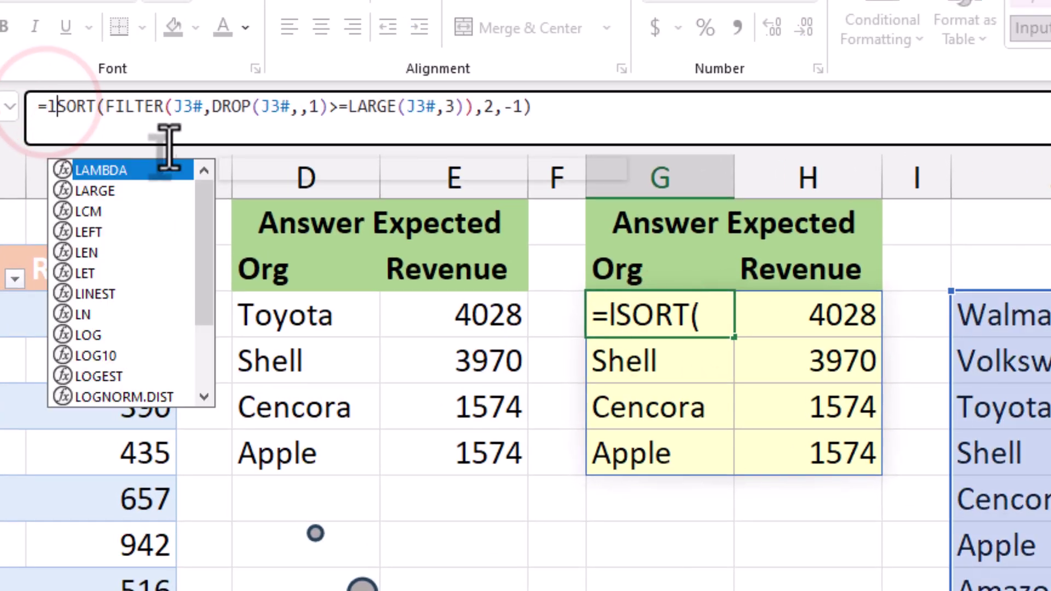
pyautogui.write('(')
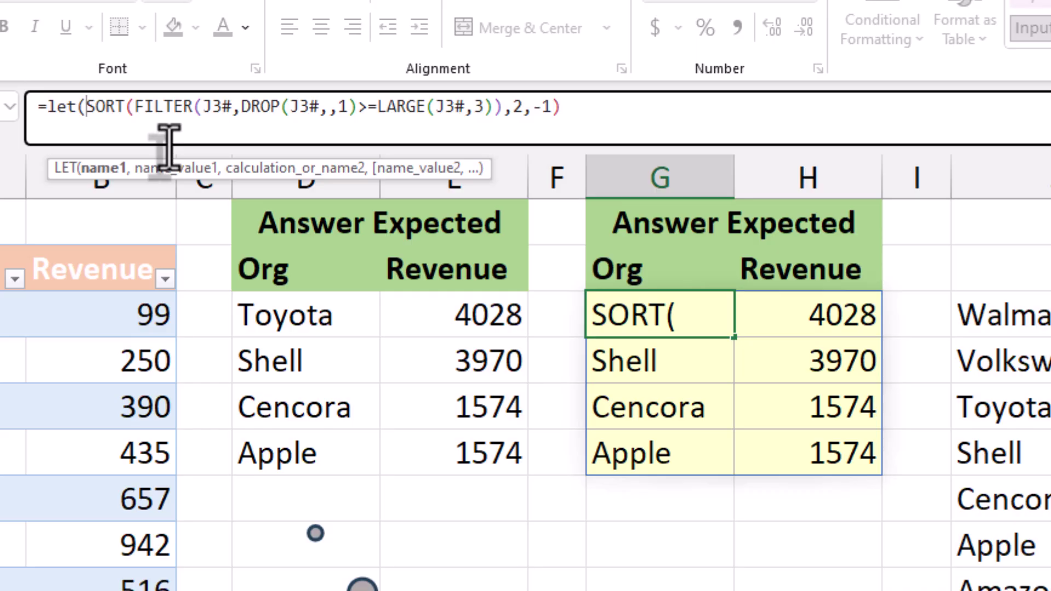
pyautogui.write('x,x')
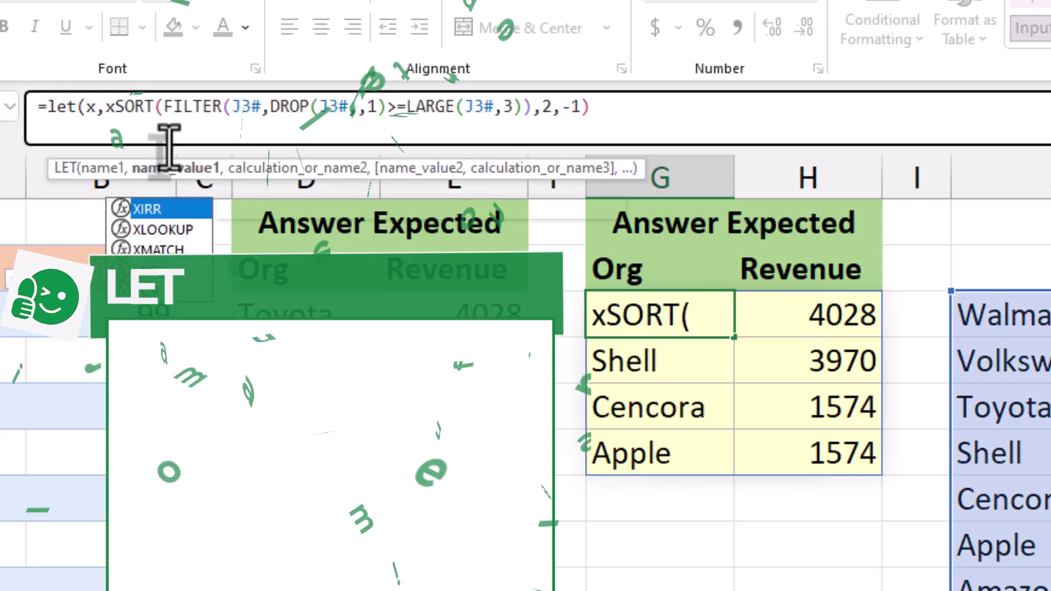
pyautogui.press('BackSpace')
pyautogui.hotkey('ctrl', 'v')
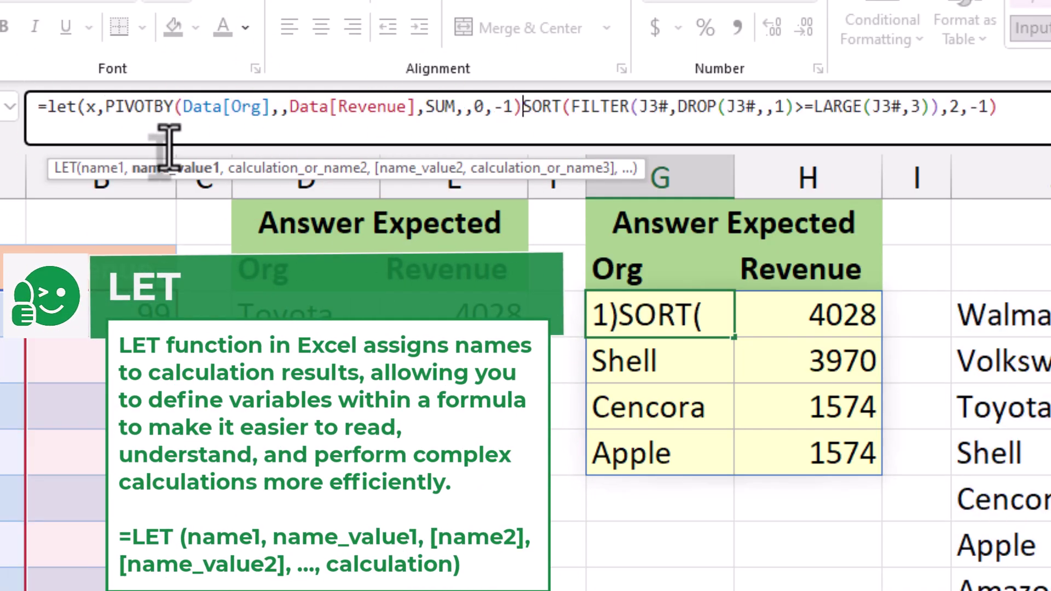
pyautogui.write(',1')
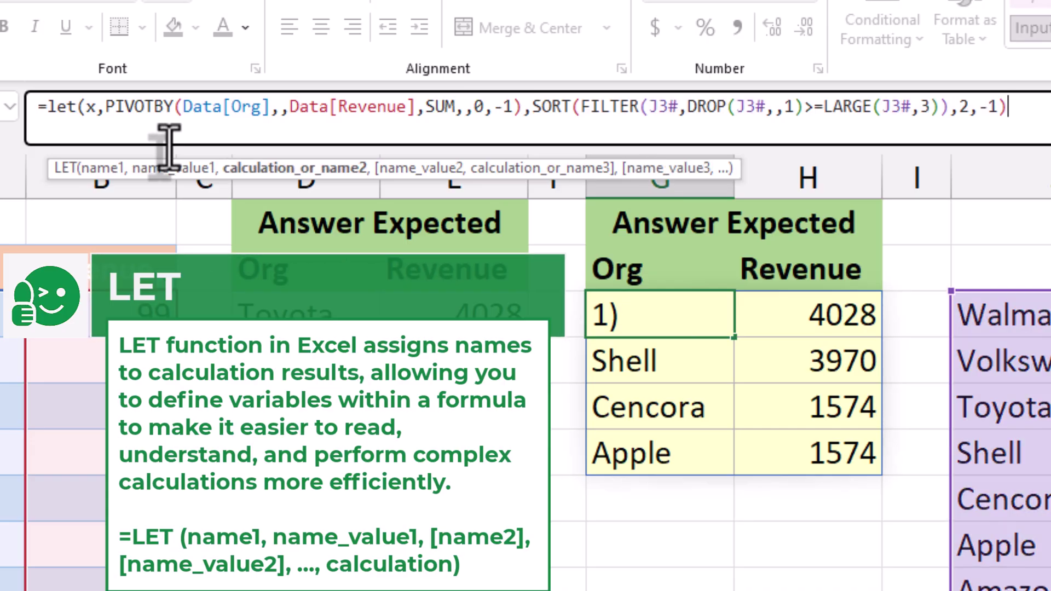
pyautogui.write(')')
pyautogui.press('Return')
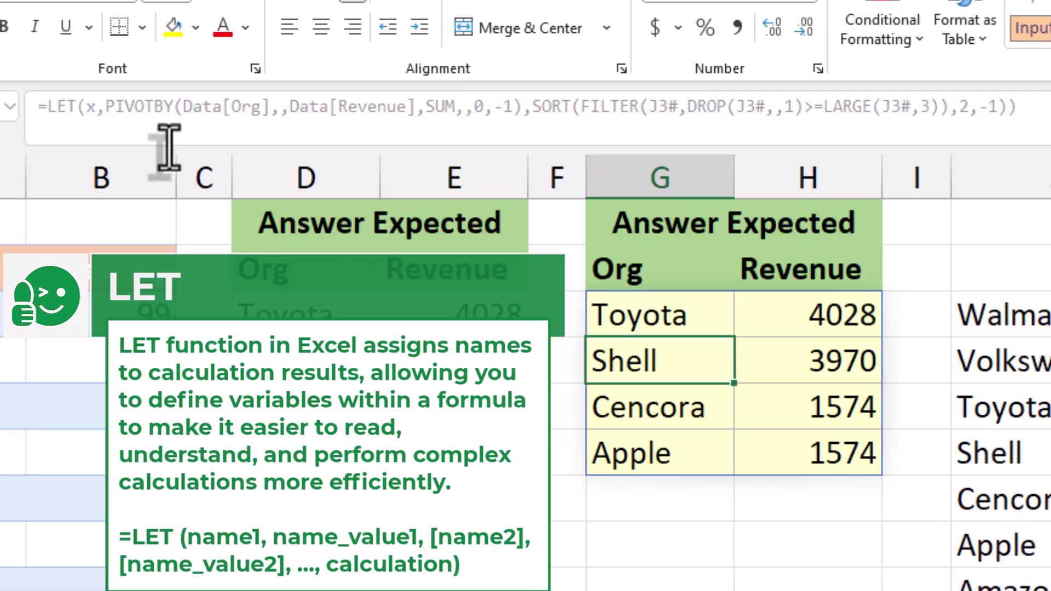
pyautogui.press('Up')
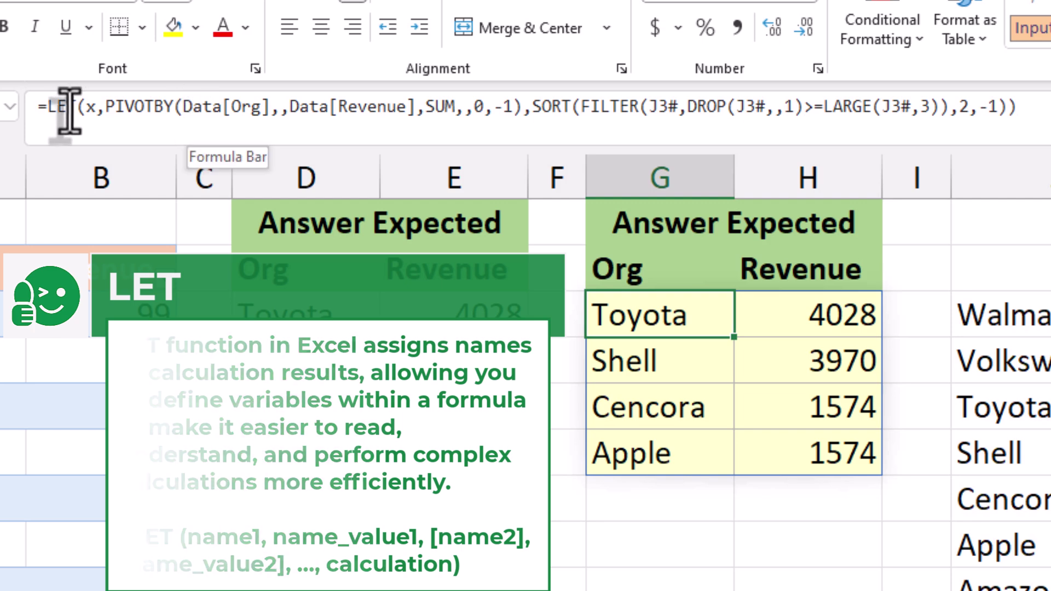
# Replace the J3# references in FILTER, DROP and LARGE with x
pyautogui.doubleClick(89, 107)
pyautogui.rightClick(90, 106)
pyautogui.click(151, 176)
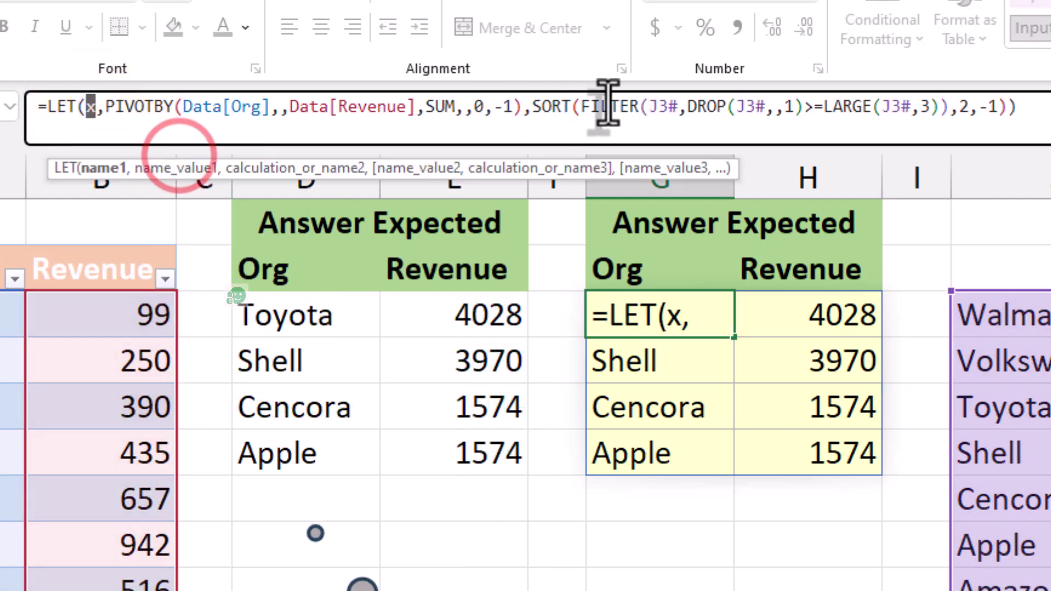
pyautogui.doubleClick(667, 106)
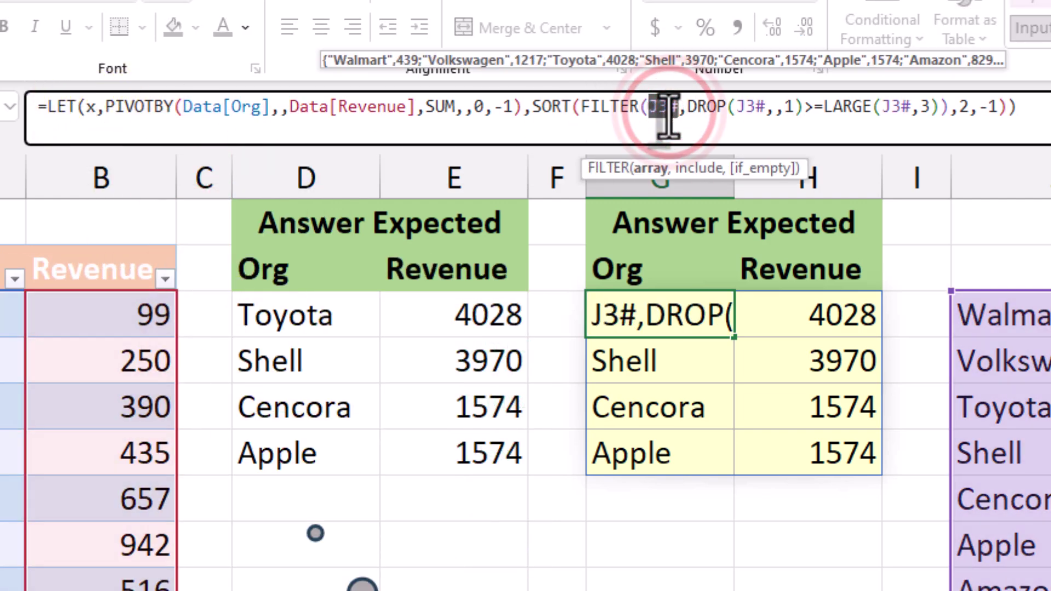
pyautogui.write('x')
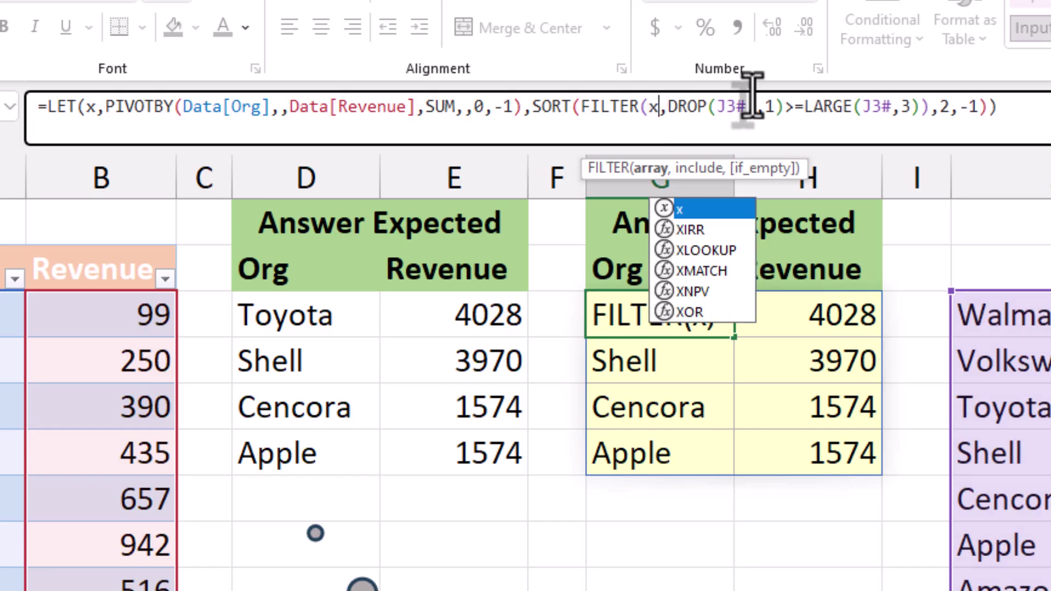
pyautogui.doubleClick(730, 107)
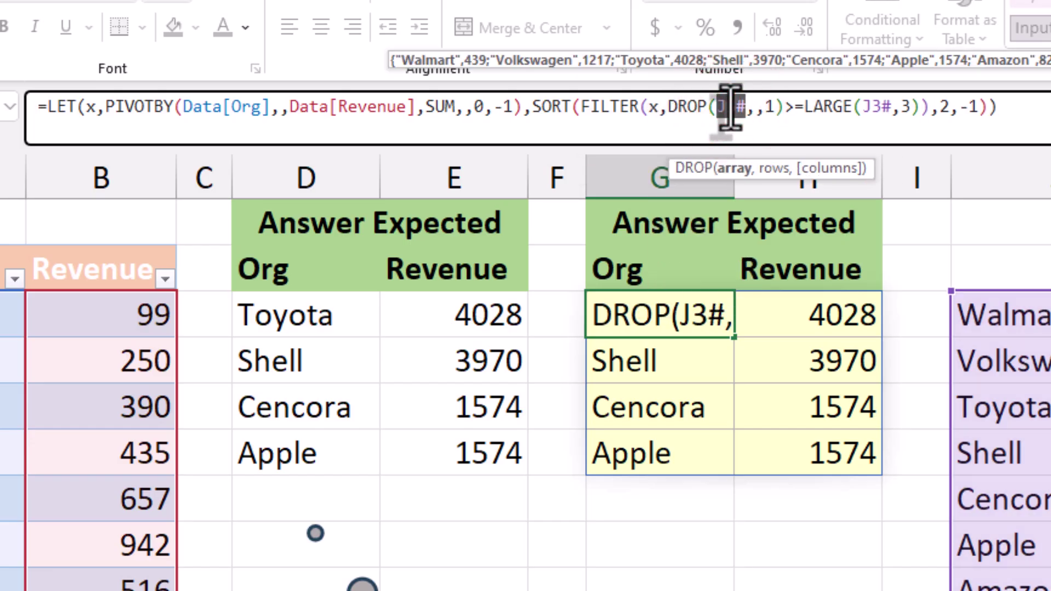
pyautogui.write('x')
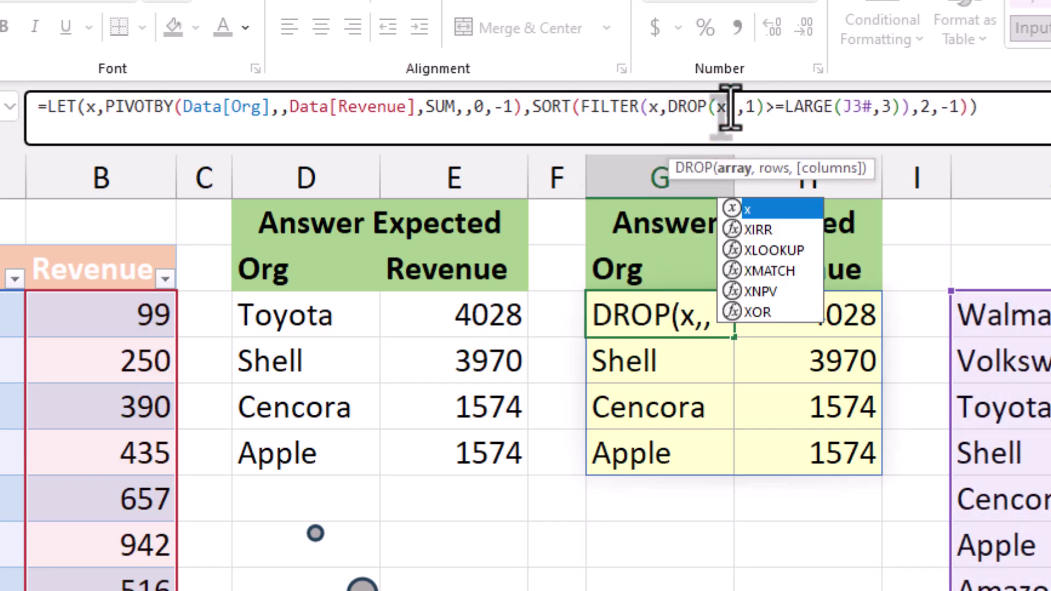
pyautogui.doubleClick(847, 110)
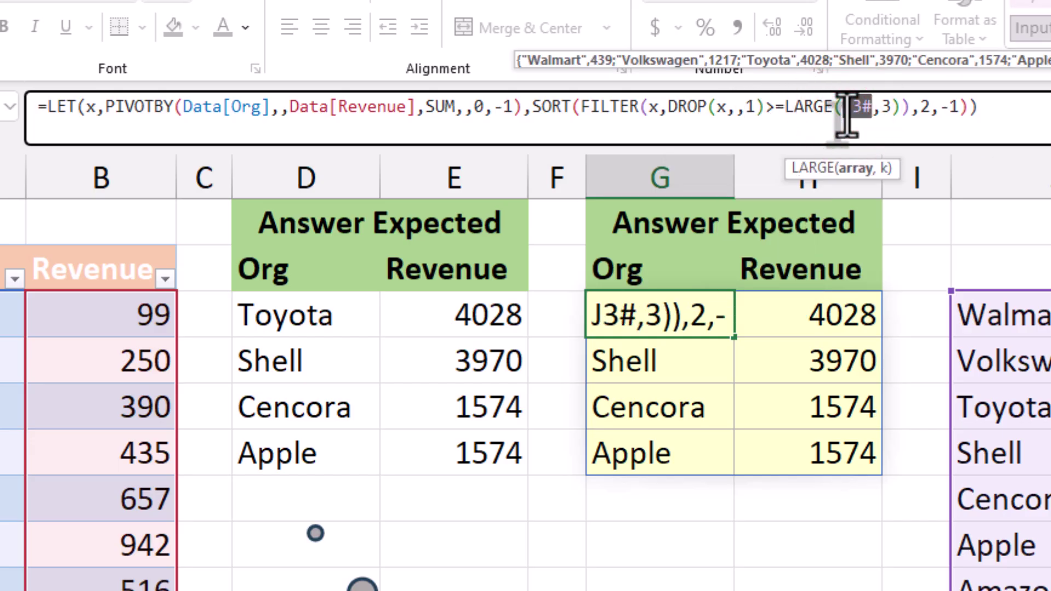
pyautogui.write('x')
pyautogui.press('Return')
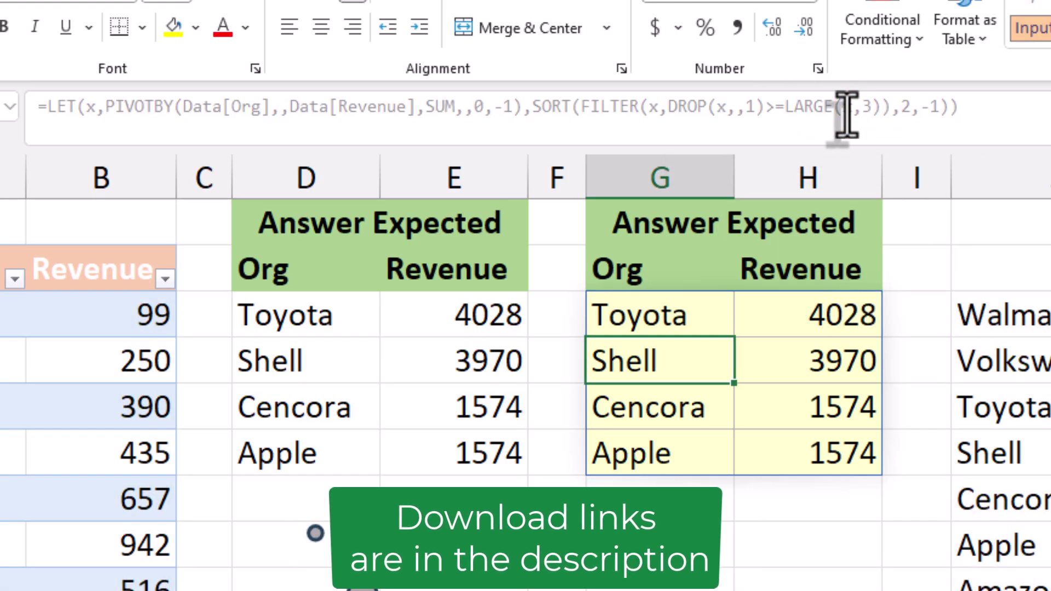
# Delete the helper PIVOTBY list in column J
pyautogui.click(694, 317)
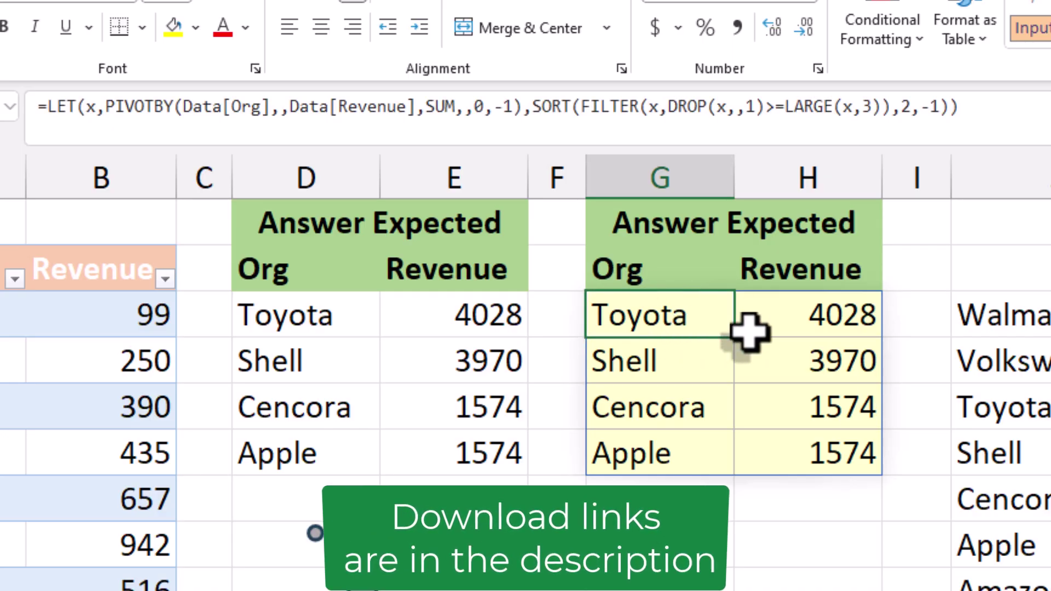
pyautogui.click(1013, 302)
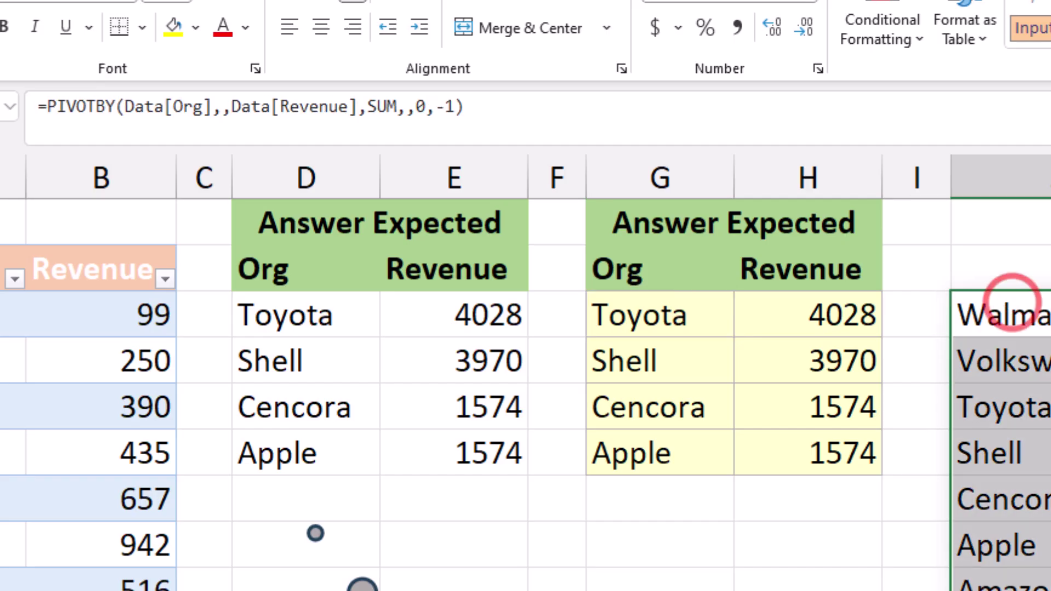
pyautogui.press('Delete')
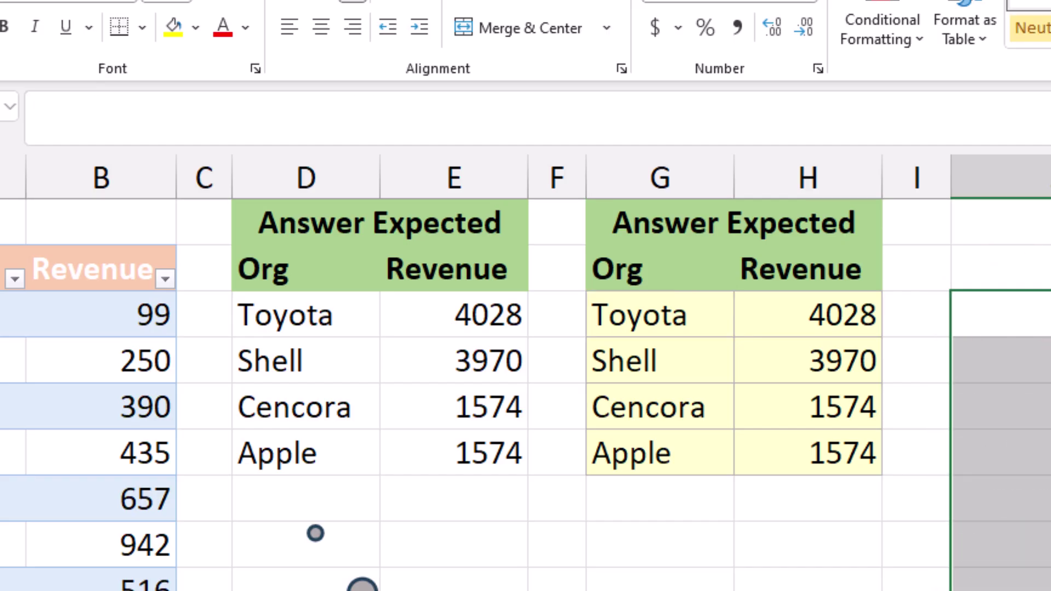
# Select the entire LET formula text of G3 in the formula bar
pyautogui.click(613, 306)
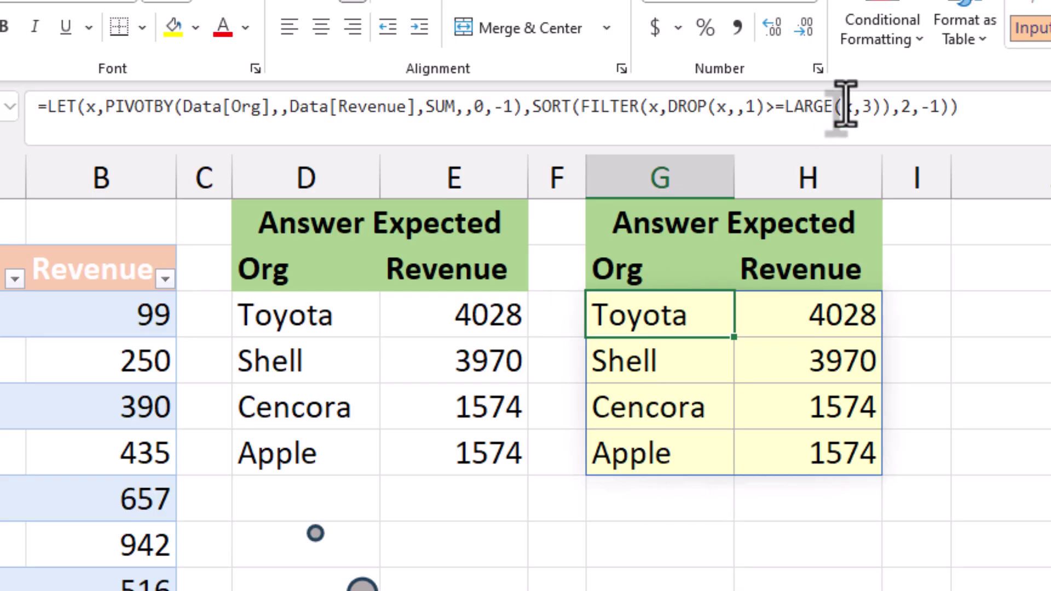
pyautogui.click(1014, 112)
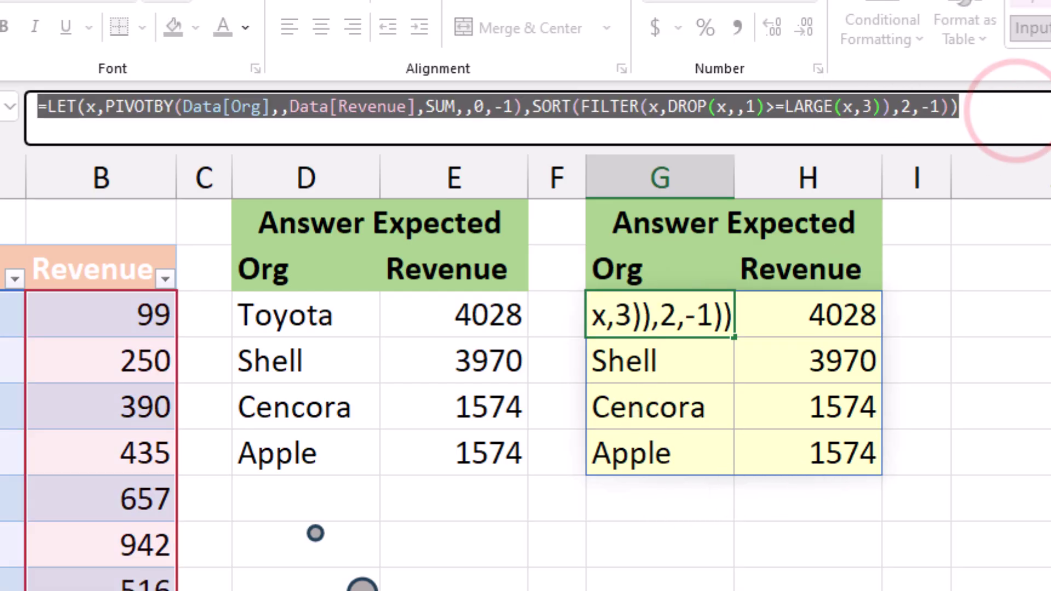
pyautogui.hotkey('ctrl', 'a')
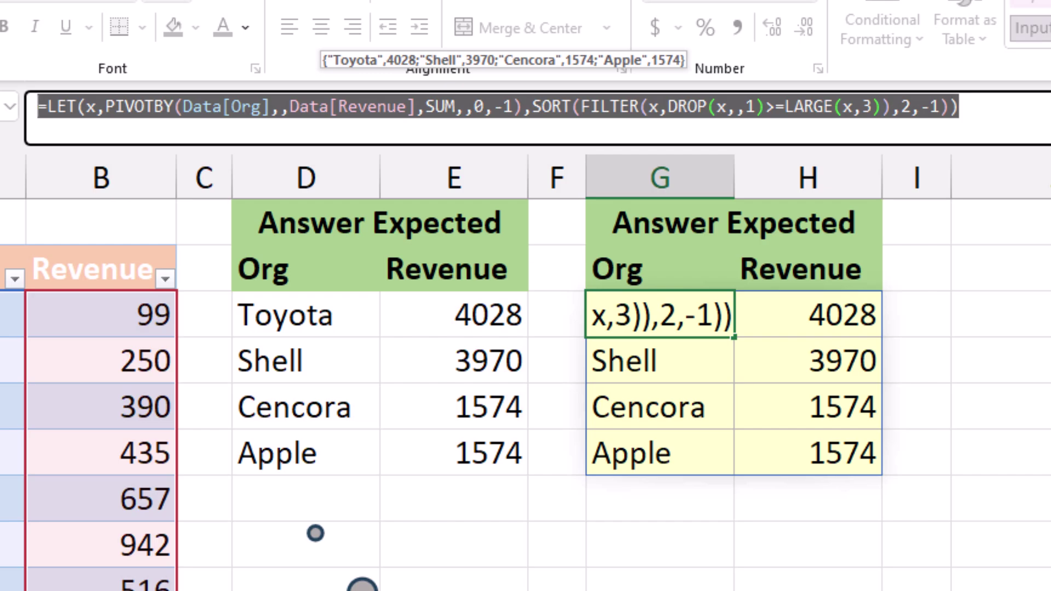